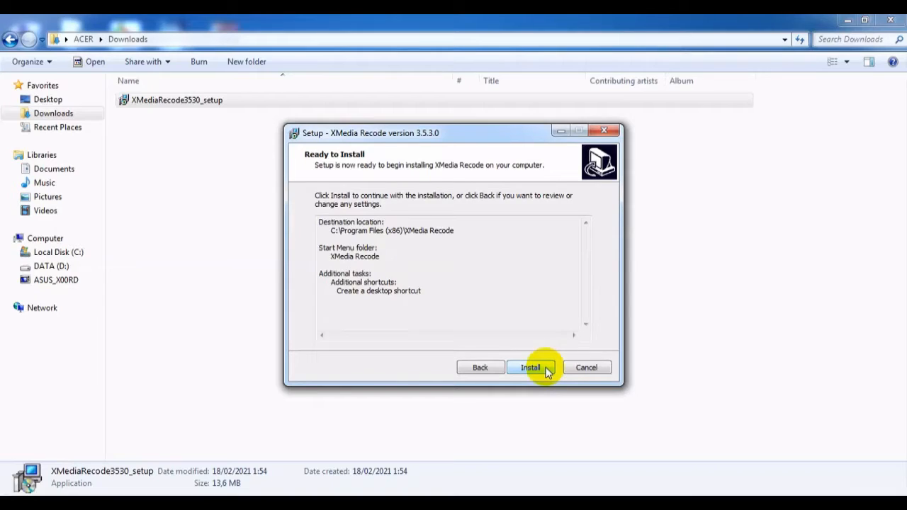
# Step: Install XMedia Recode 3.5.3.0 with a desktop shortcut and finish the setup, launching the program
pyautogui.click(532, 367)
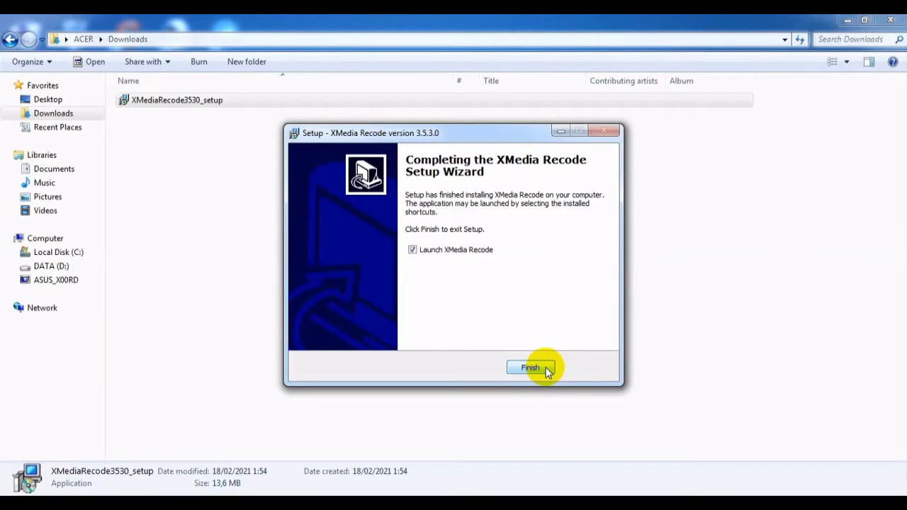
pyautogui.click(531, 367)
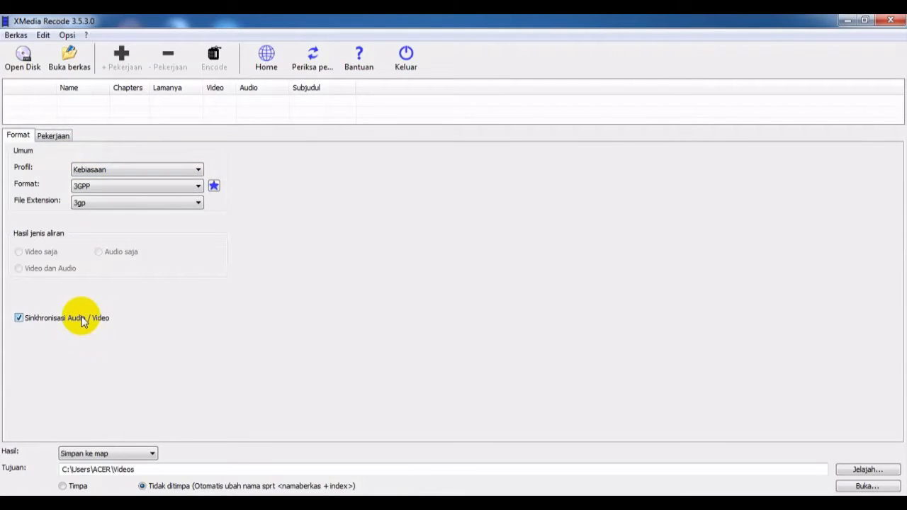
# Step: Examine the available device and platform profiles from start to end, keeping the Kebiasaan profile selected
pyautogui.click(94, 171)
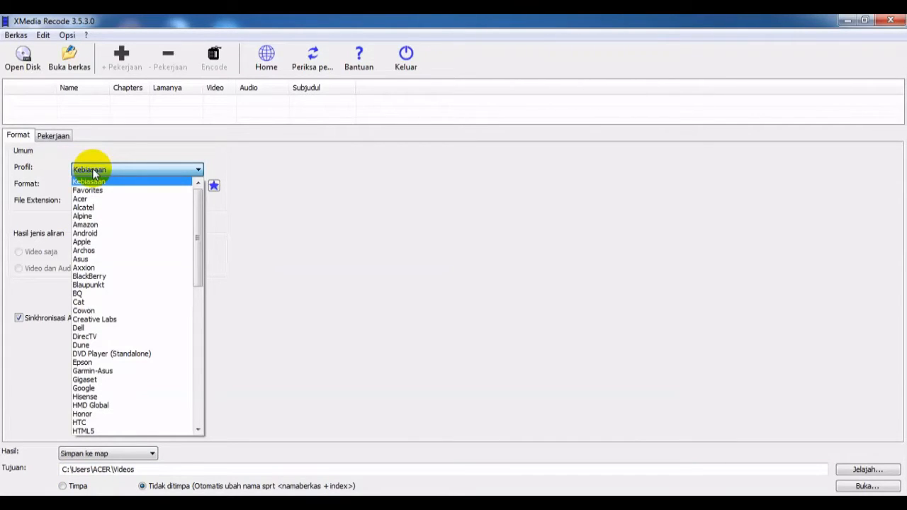
pyautogui.scroll(-5, 101, 206)
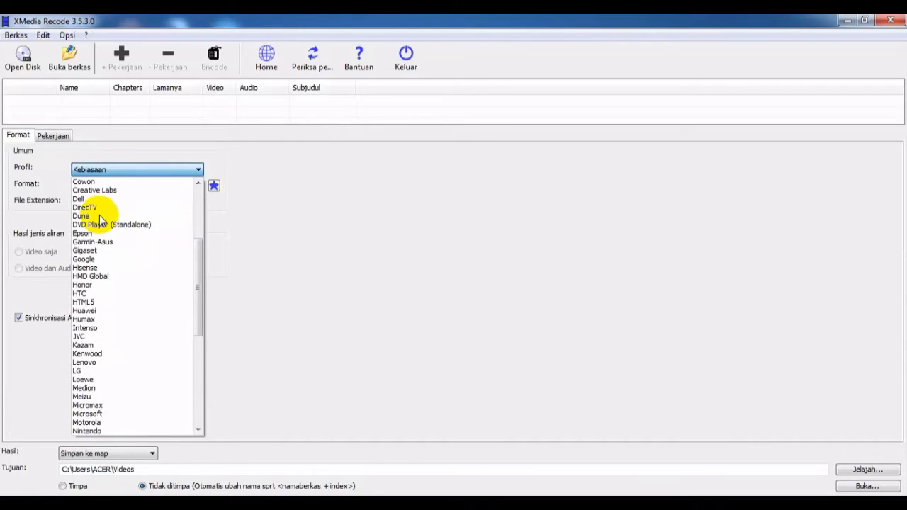
pyautogui.scroll(-4, 100, 221)
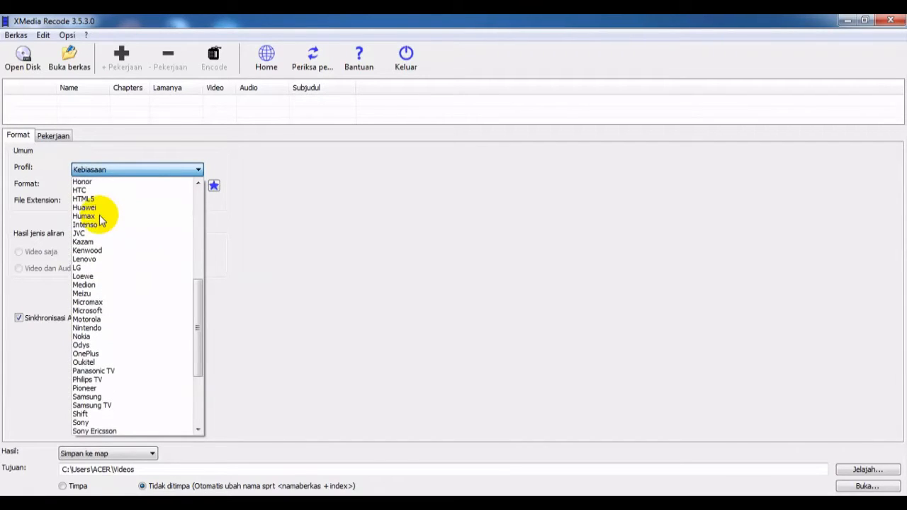
pyautogui.scroll(-4, 100, 220)
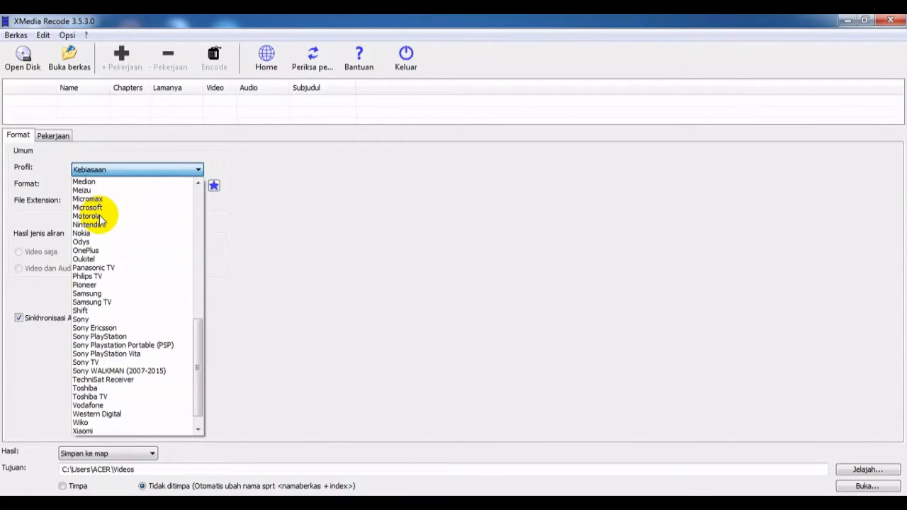
pyautogui.scroll(-2, 101, 220)
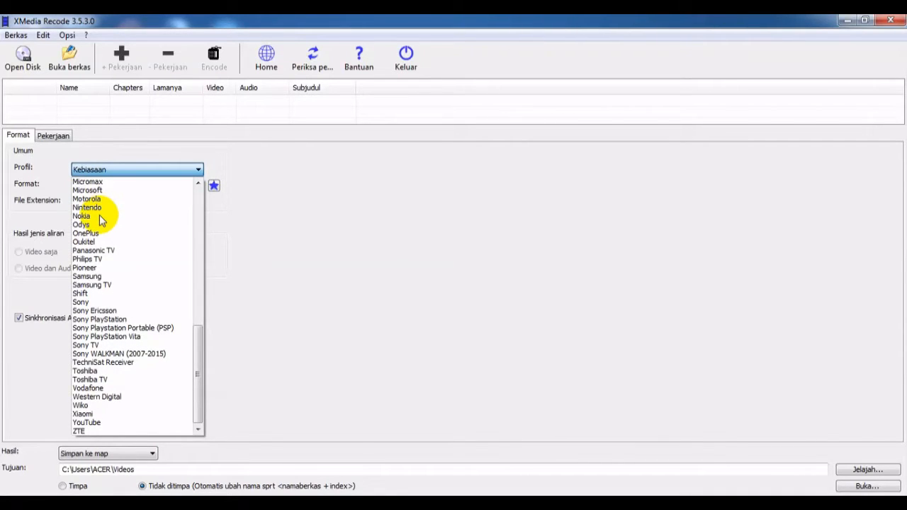
pyautogui.scroll(9, 101, 220)
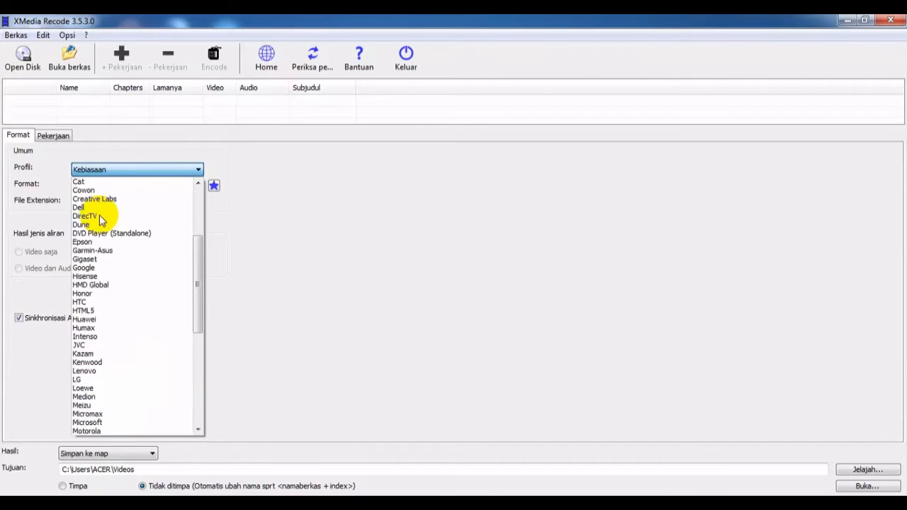
pyautogui.scroll(5, 101, 220)
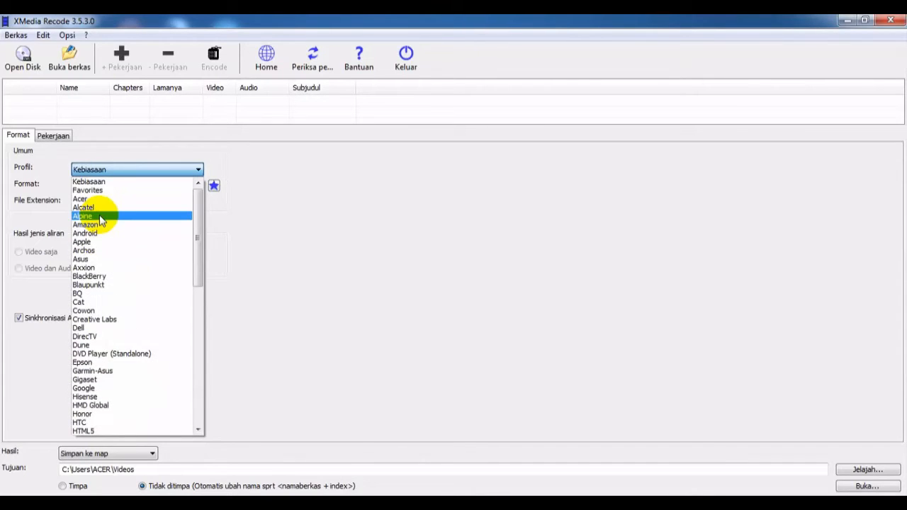
pyautogui.click(58, 217)
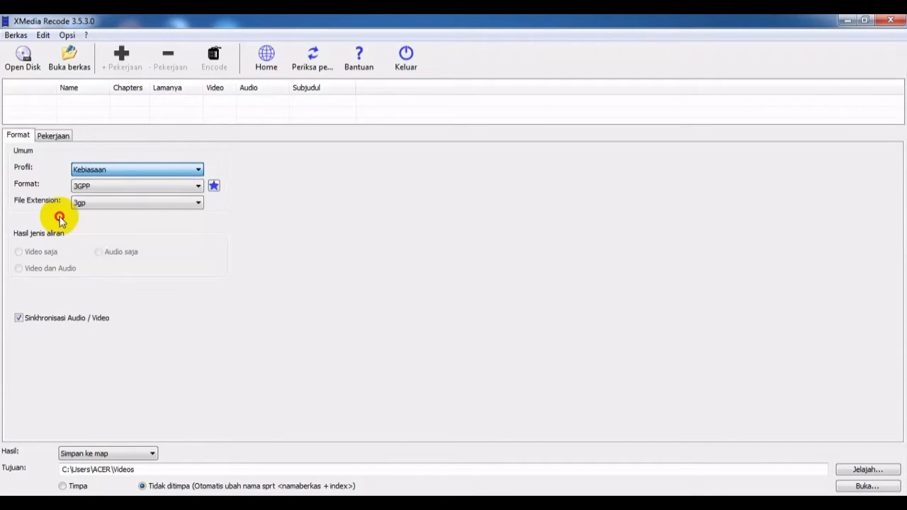
# Step: Examine the file extension options and the full list of output formats, keeping 3GPP selected
pyautogui.click(111, 204)
pyautogui.click(111, 202)
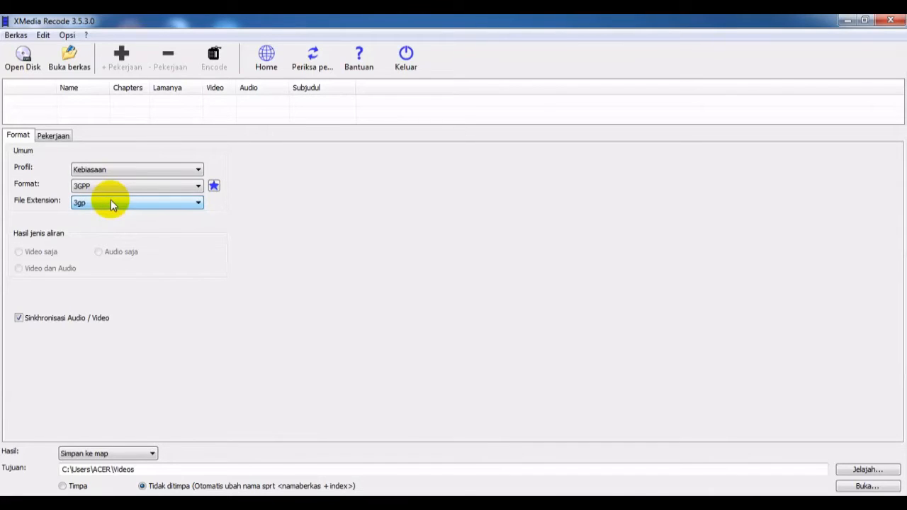
pyautogui.click(110, 184)
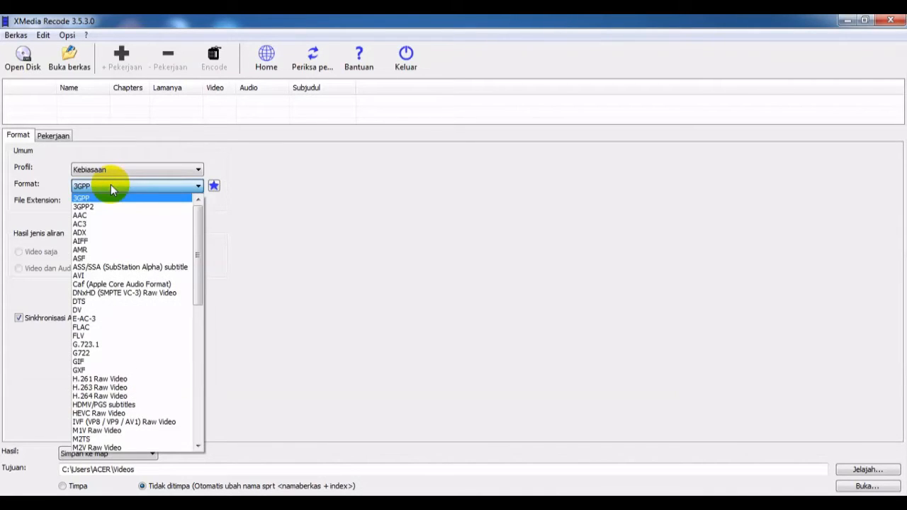
pyautogui.scroll(-5, 111, 278)
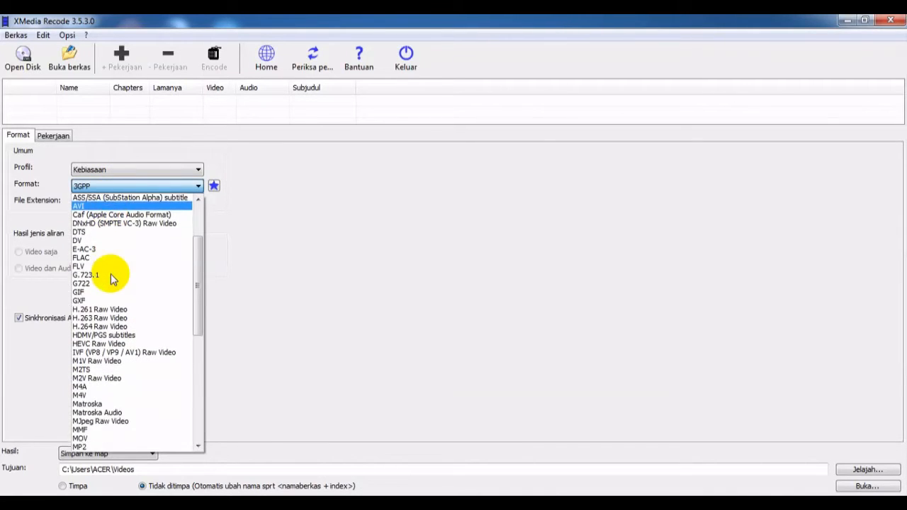
pyautogui.scroll(-9, 111, 279)
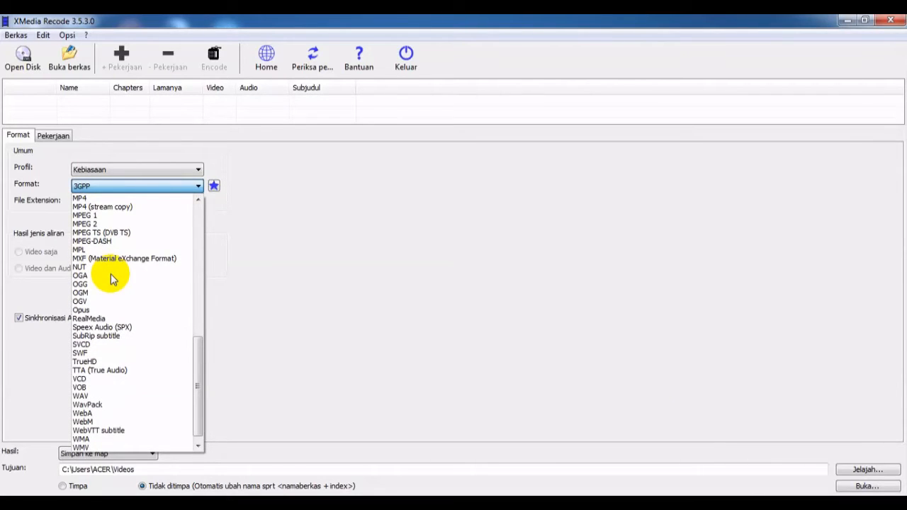
pyautogui.scroll(-1, 111, 279)
pyautogui.scroll(10, 111, 279)
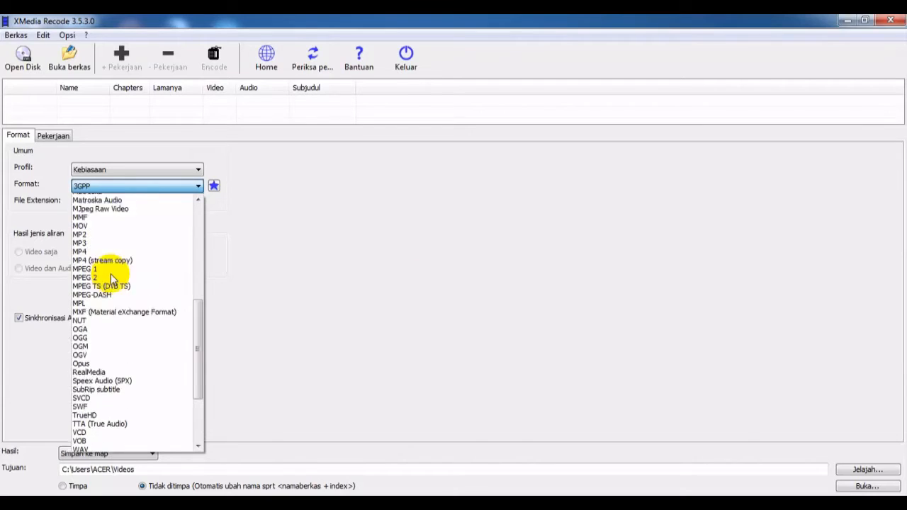
pyautogui.scroll(6, 111, 279)
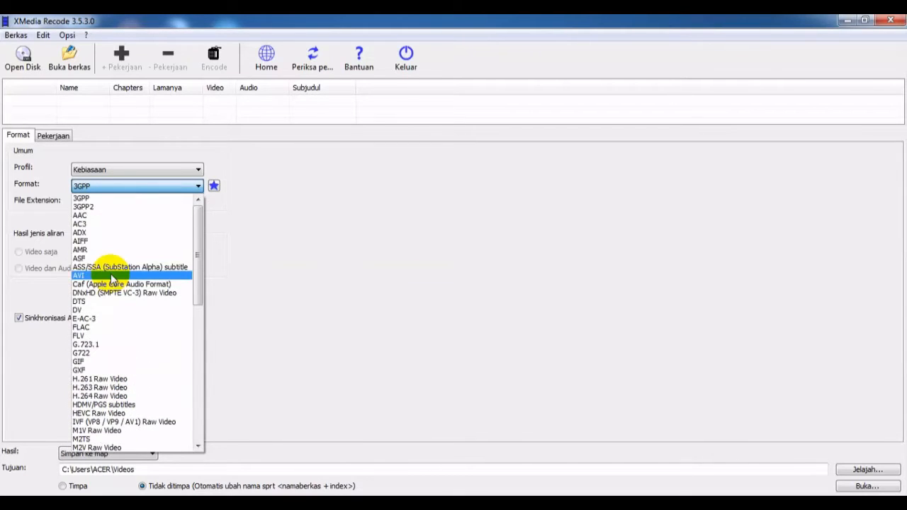
pyautogui.click(279, 262)
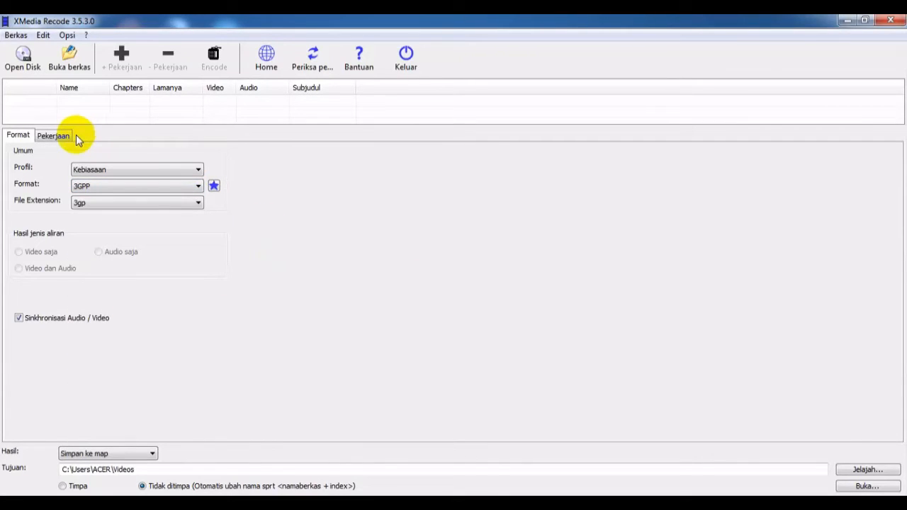
# Step: Review the target size presets for the job list and inspect the output destination folder without changing either
pyautogui.click(53, 137)
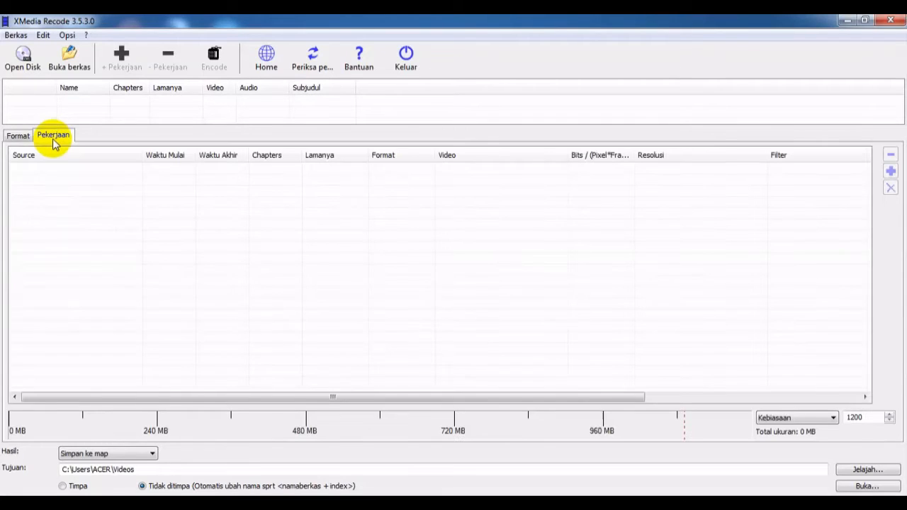
pyautogui.click(818, 418)
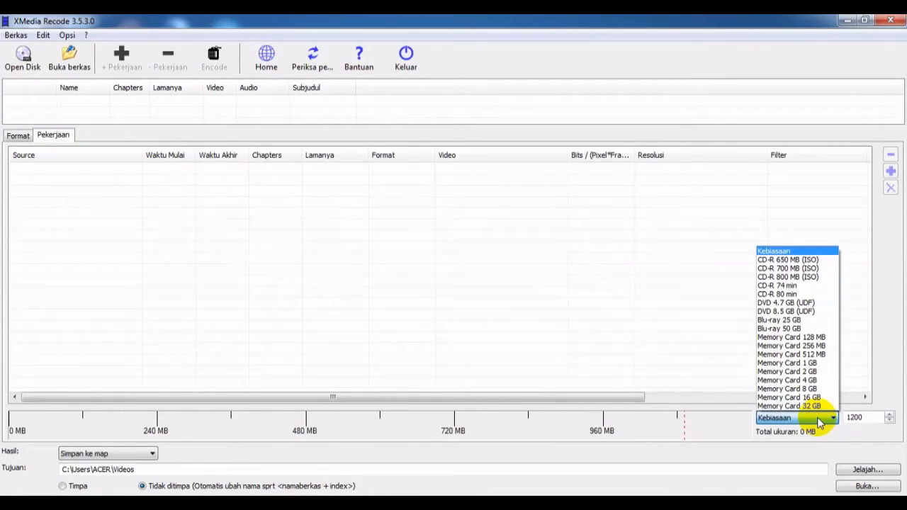
pyautogui.click(644, 328)
pyautogui.click(883, 472)
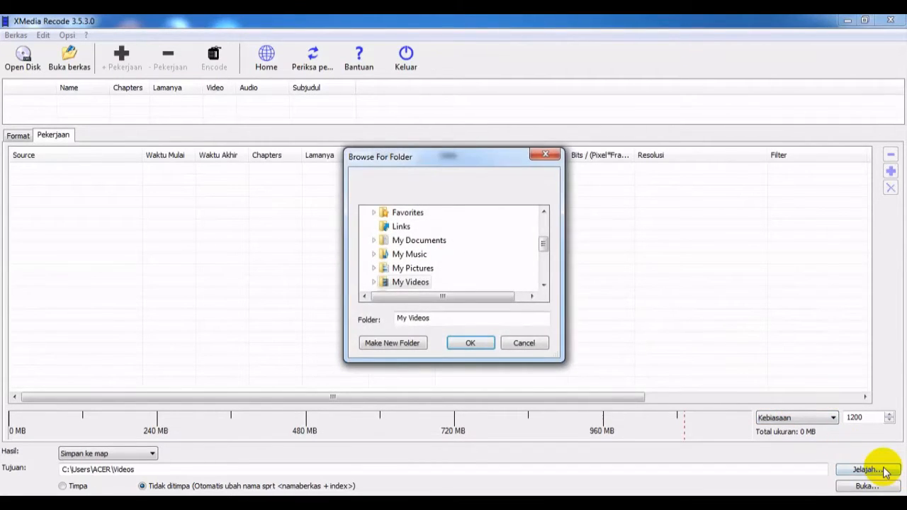
pyautogui.click(525, 345)
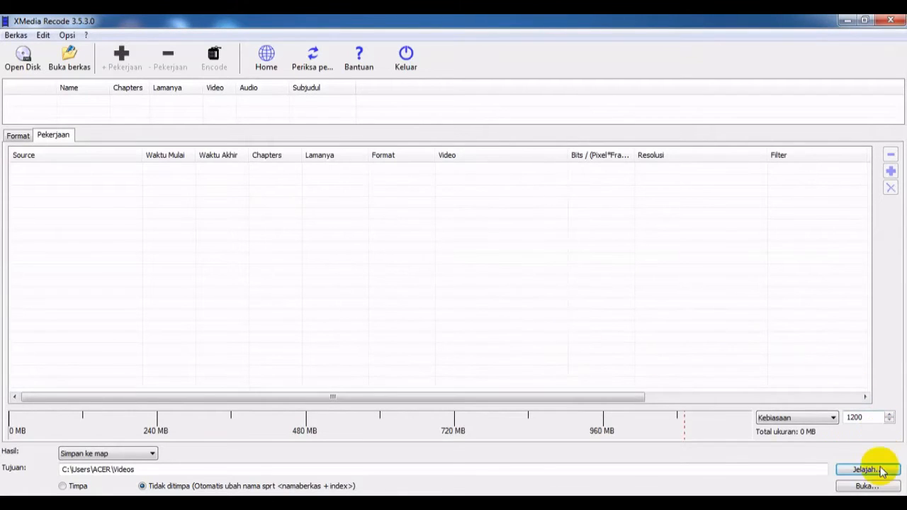
pyautogui.click(863, 487)
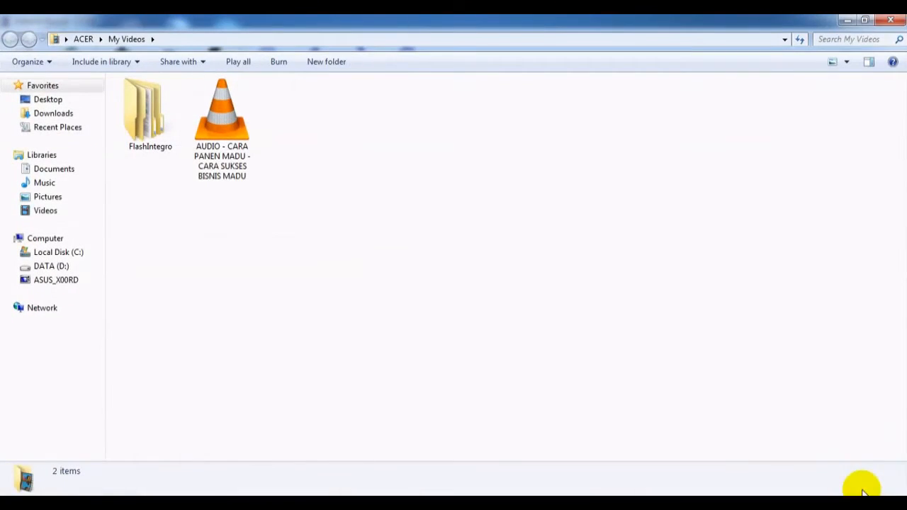
pyautogui.click(895, 21)
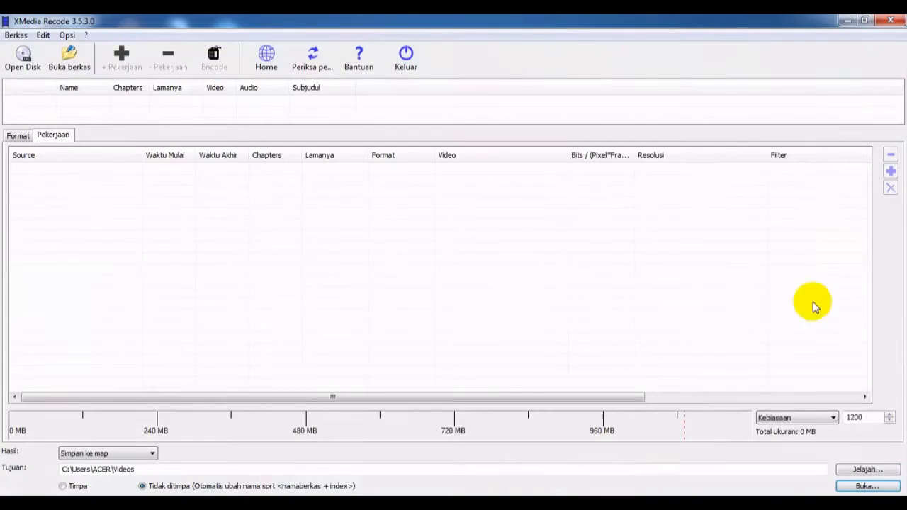
# Step: Examine the drive, hard drive and network address source options for opening disc media, and close the dialog without opening anything
pyautogui.click(11, 63)
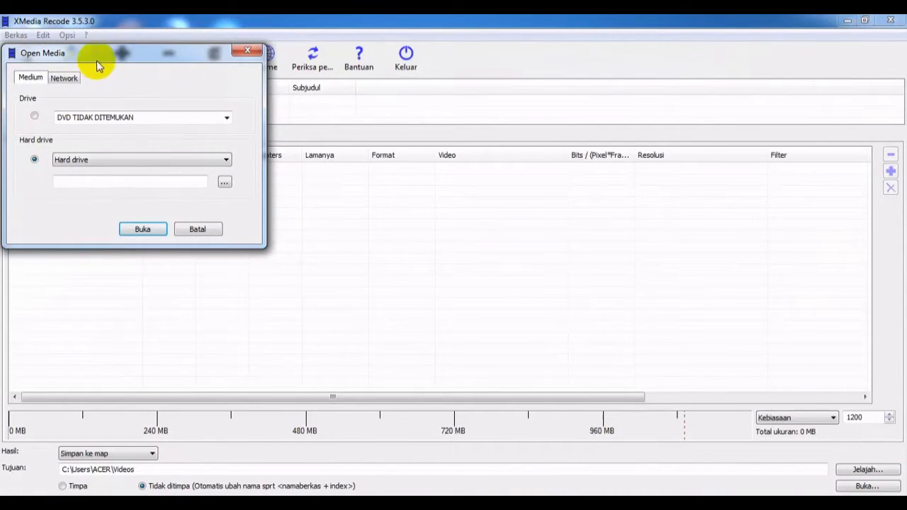
pyautogui.click(64, 78)
pyautogui.click(31, 78)
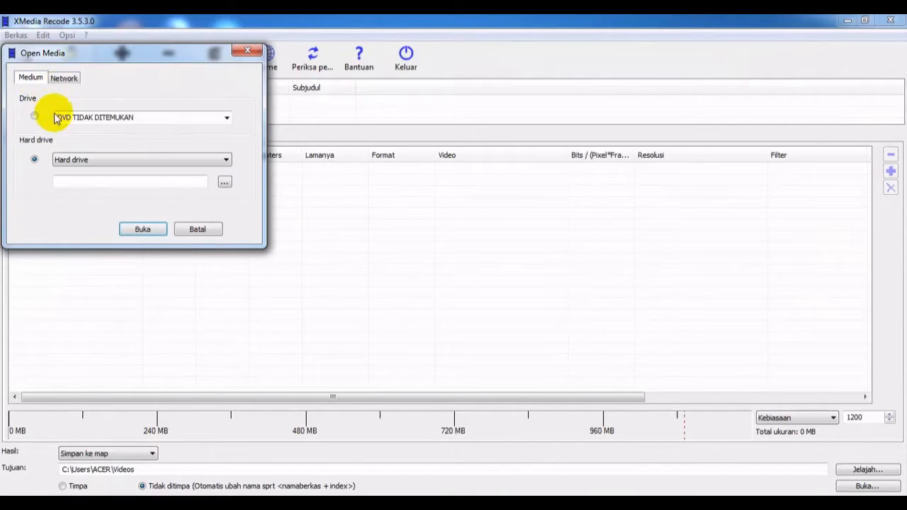
pyautogui.click(35, 116)
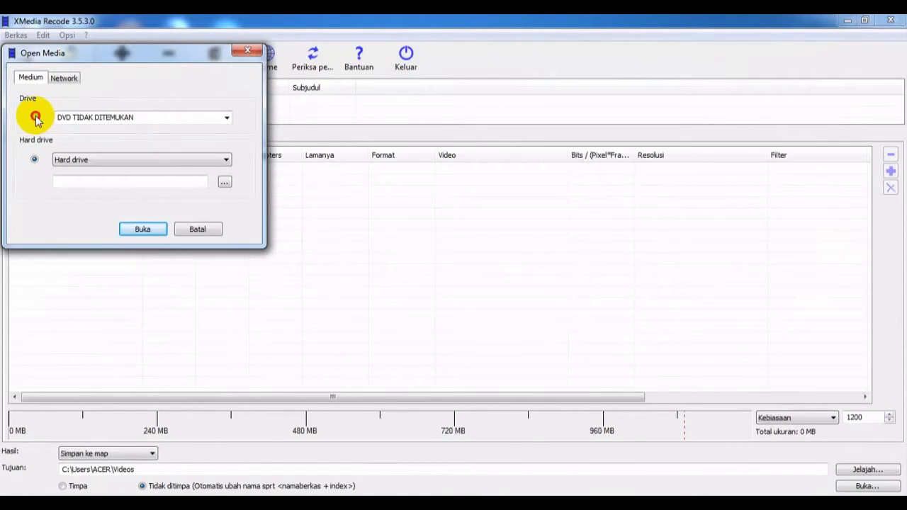
pyautogui.click(85, 117)
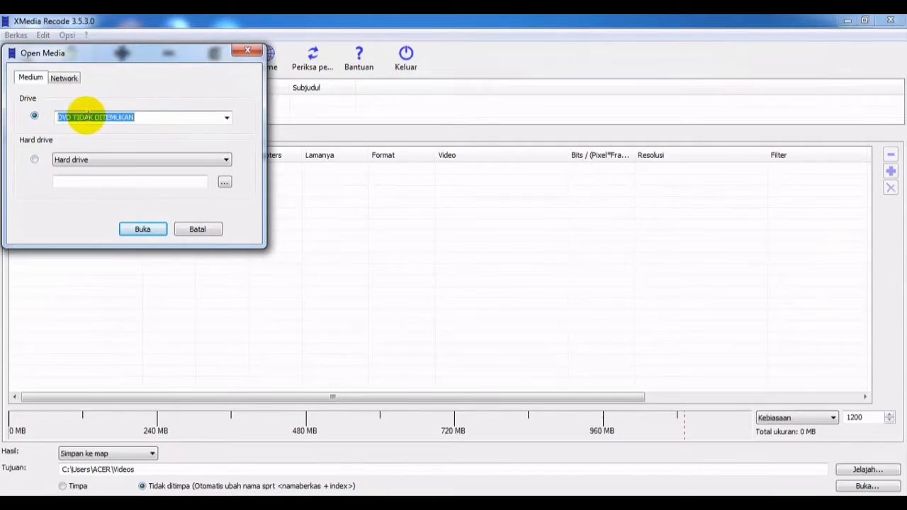
pyautogui.click(226, 118)
pyautogui.click(226, 118)
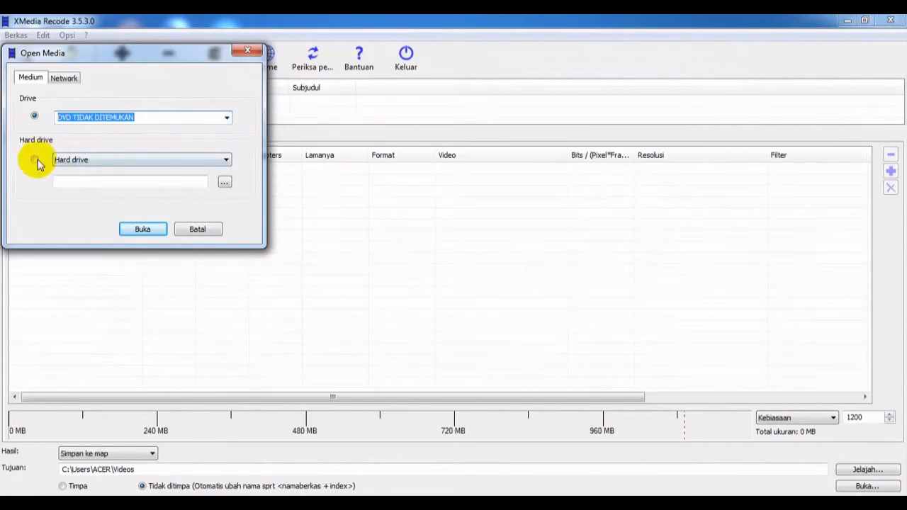
pyautogui.click(34, 163)
pyautogui.click(97, 161)
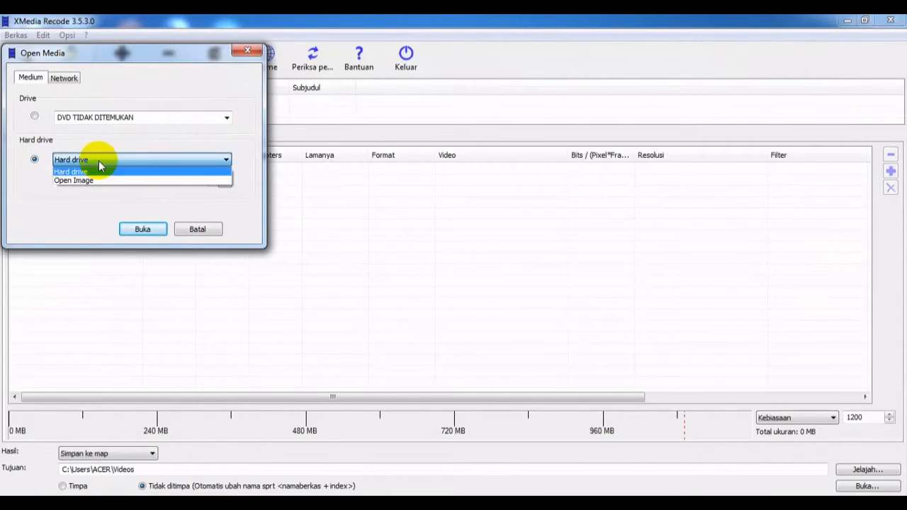
pyautogui.click(99, 161)
pyautogui.click(62, 77)
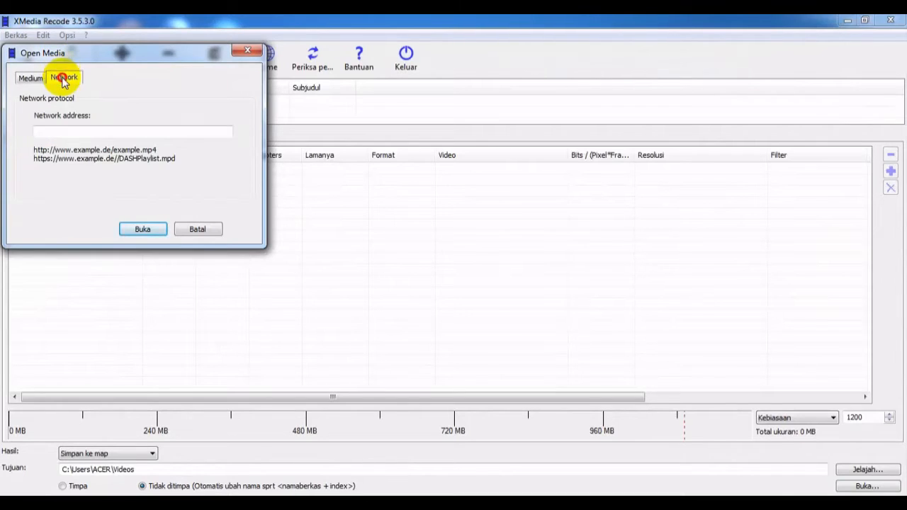
pyautogui.click(245, 55)
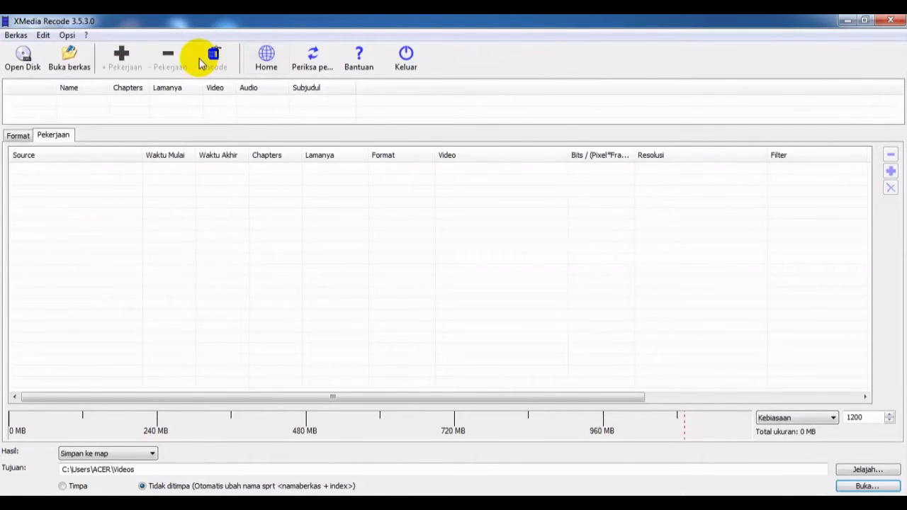
# Step: Load the "AUDIO - CARA PAN..." media file from the BIKIN VIDEO folder and view its output preview and the job list
pyautogui.click(85, 71)
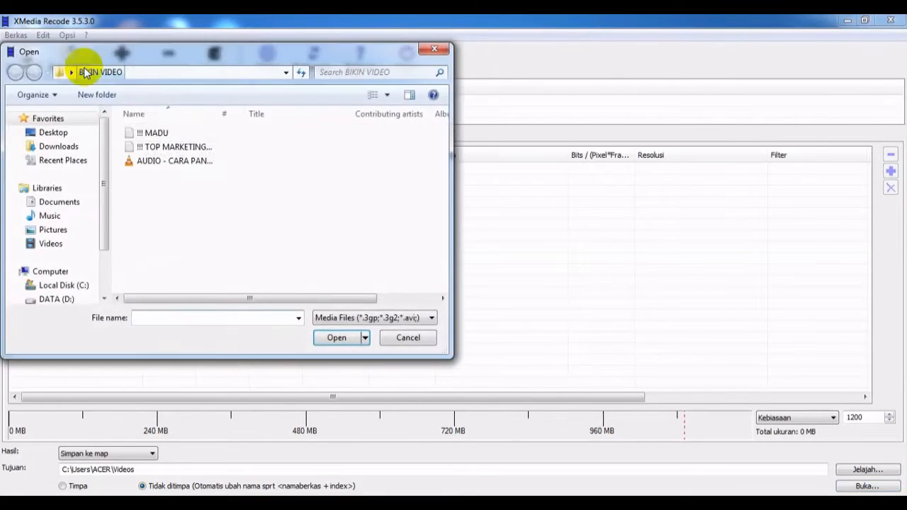
pyautogui.doubleClick(190, 162)
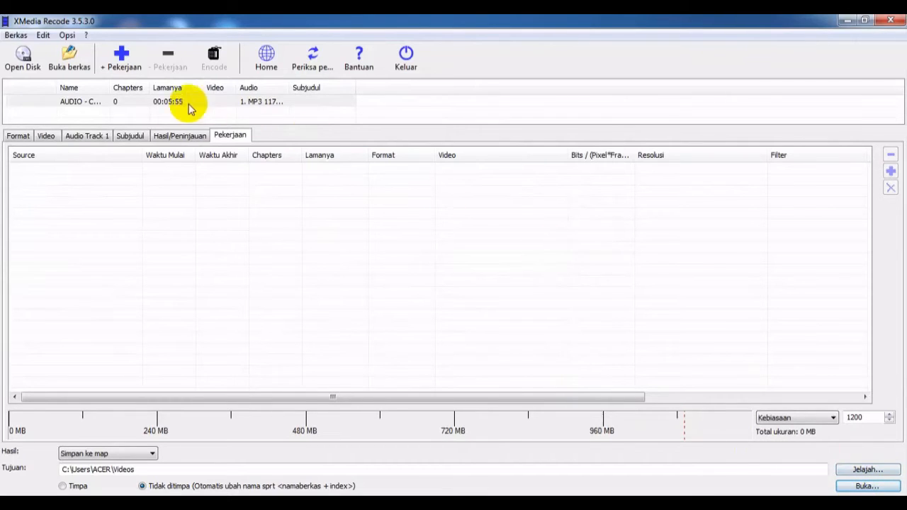
pyautogui.click(178, 140)
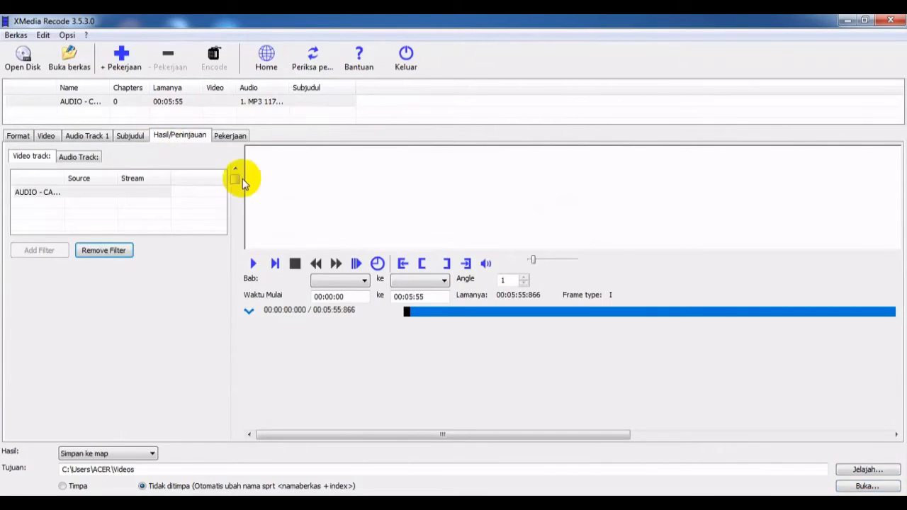
pyautogui.click(228, 135)
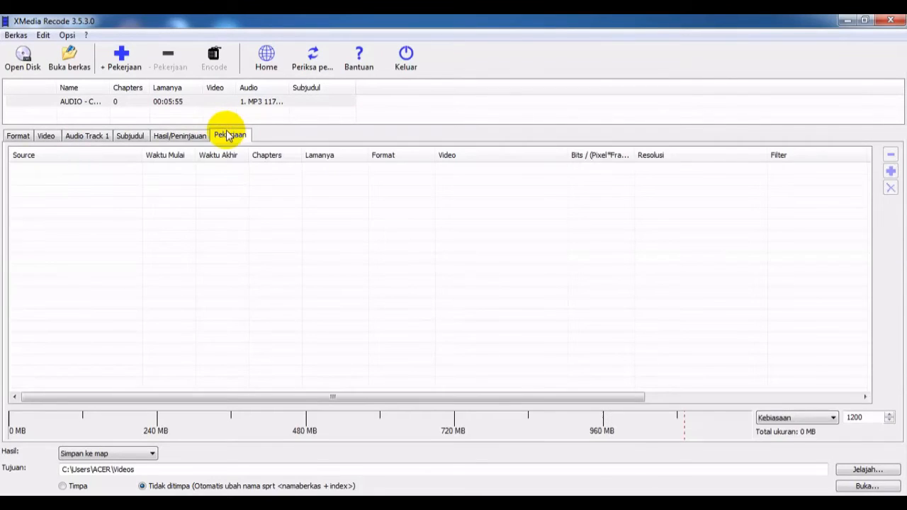
# Step: Add the loaded audio file to the job list with the 3GPP format and encode it into C:\Users\ACER\Videos
pyautogui.click(117, 103)
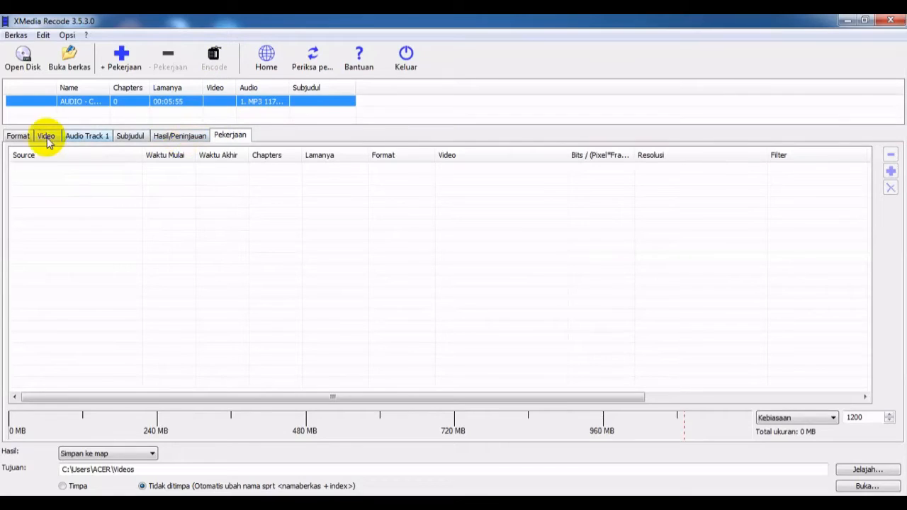
pyautogui.click(18, 135)
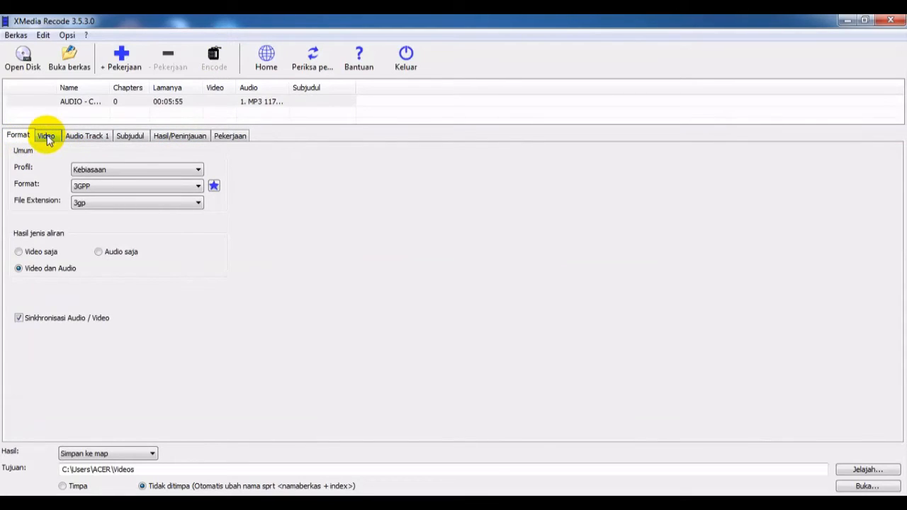
pyautogui.click(119, 64)
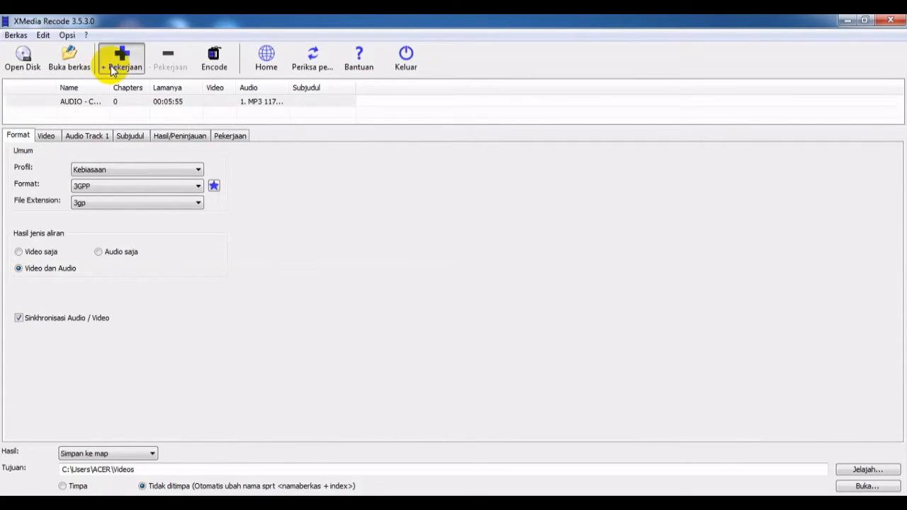
pyautogui.click(46, 137)
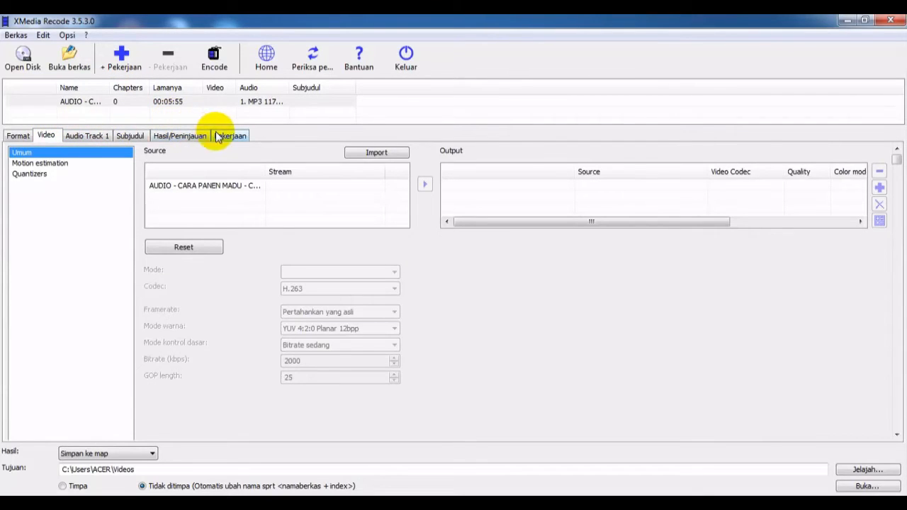
pyautogui.click(184, 102)
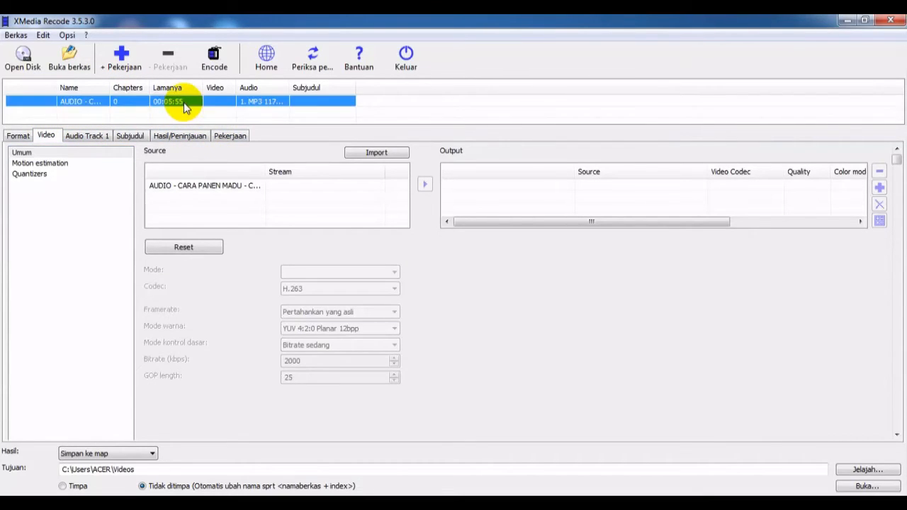
pyautogui.click(222, 68)
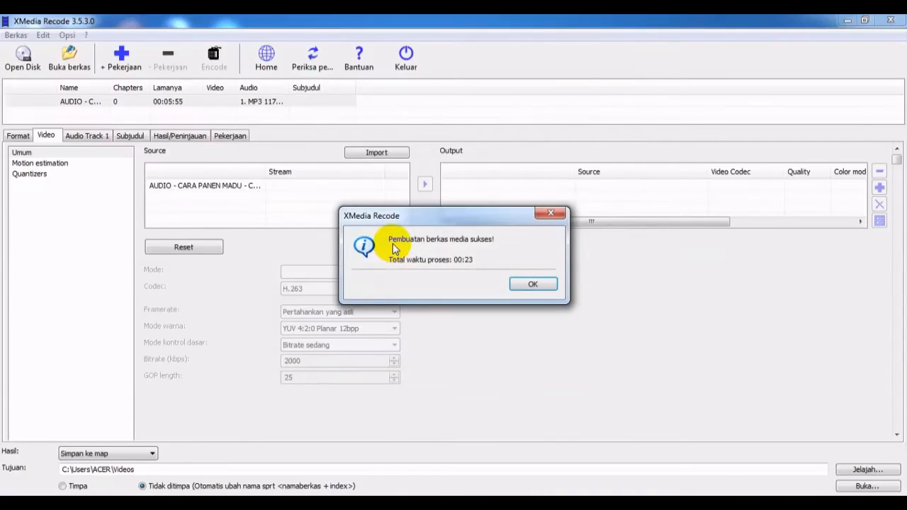
pyautogui.click(517, 282)
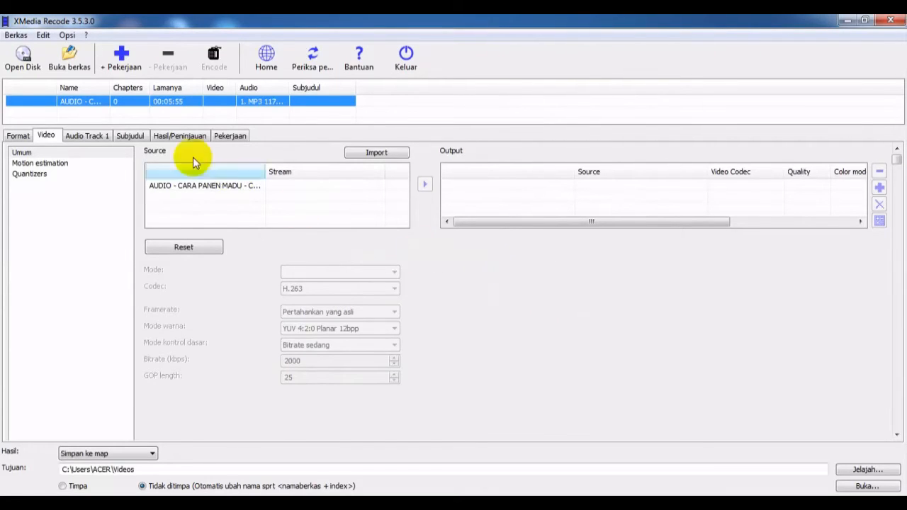
# Step: Review the bitrate calculation for the audio file and its media capacity presets, keeping the custom preset (Kebiasaan)
pyautogui.click(16, 37)
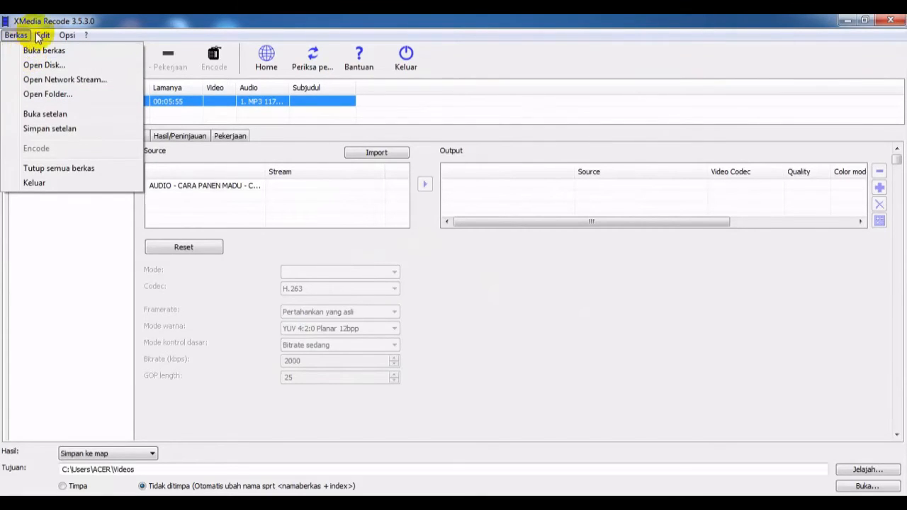
pyautogui.moveTo(43, 36)
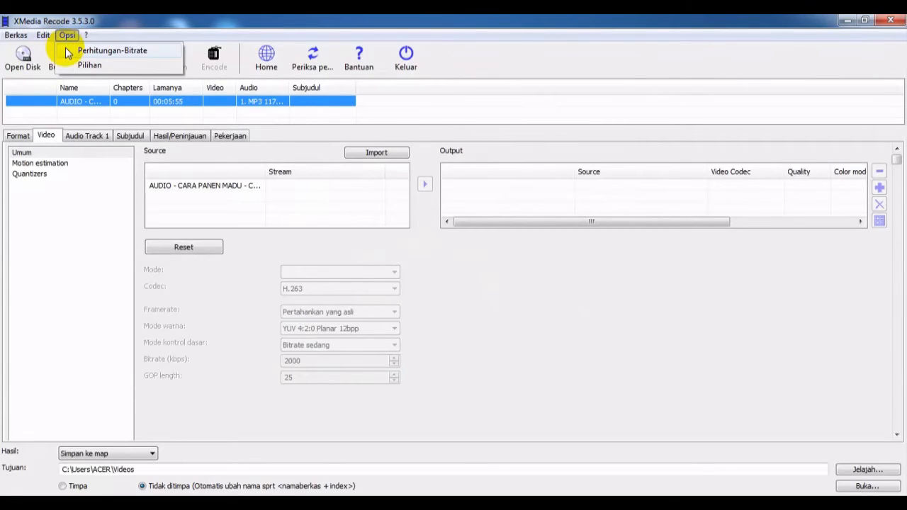
pyautogui.click(106, 51)
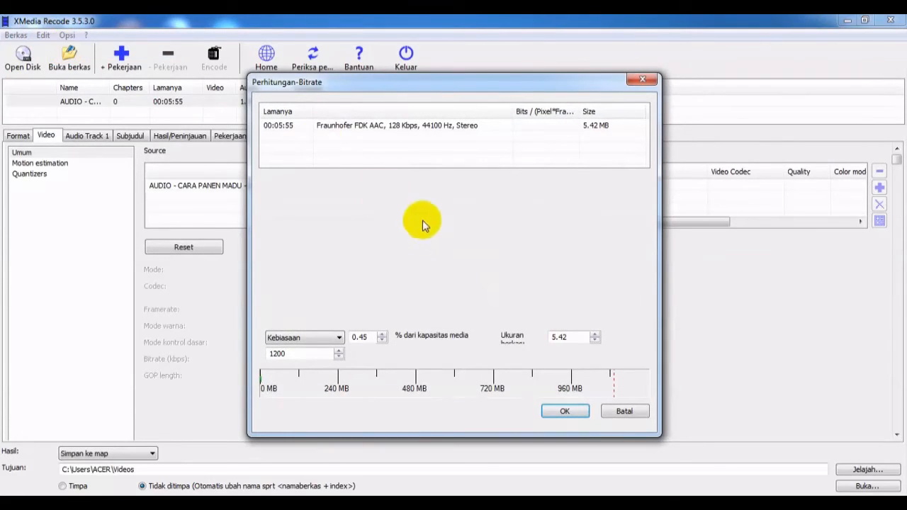
pyautogui.click(322, 337)
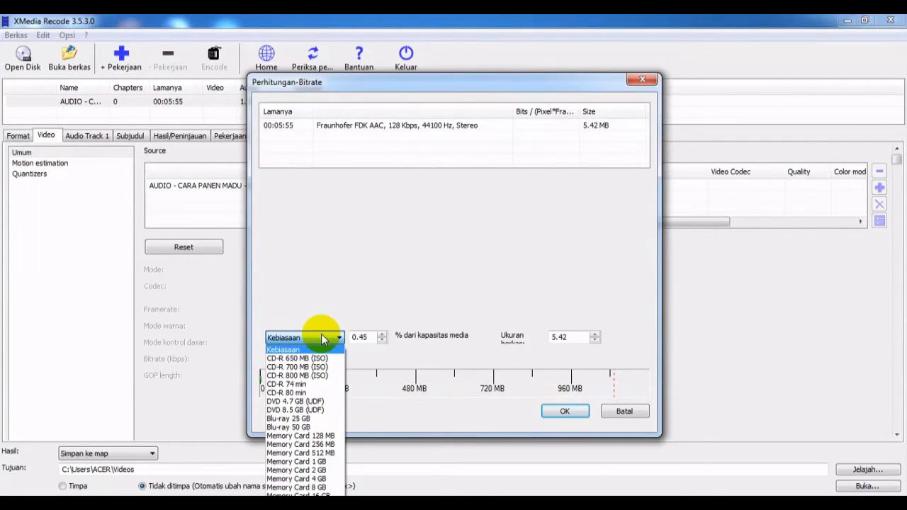
pyautogui.click(322, 338)
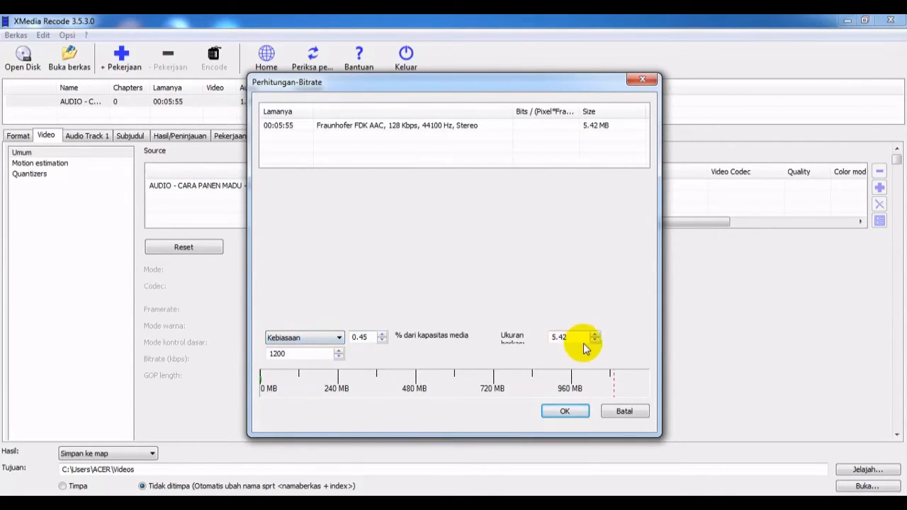
pyautogui.click(563, 411)
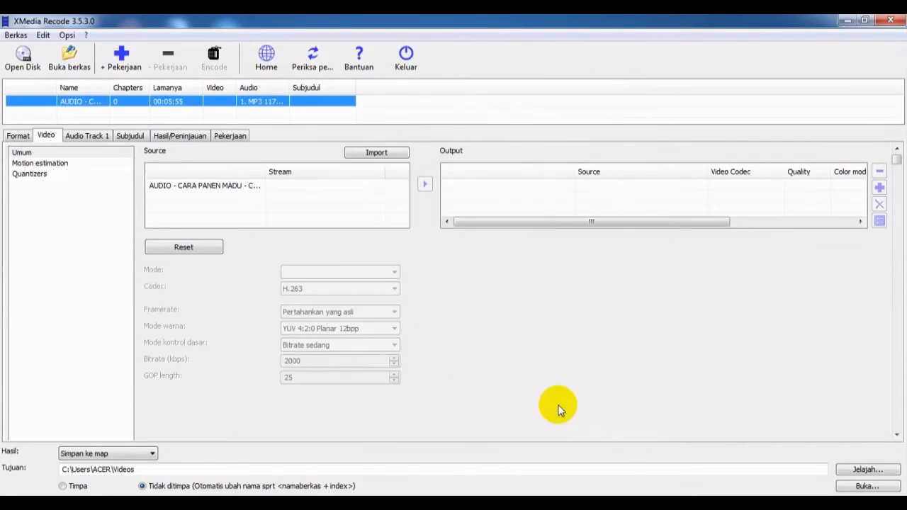
# Step: Review the format, video, audio track, subtitle, output preview and job list settings for the loaded audio file
pyautogui.click(19, 136)
pyautogui.click(44, 136)
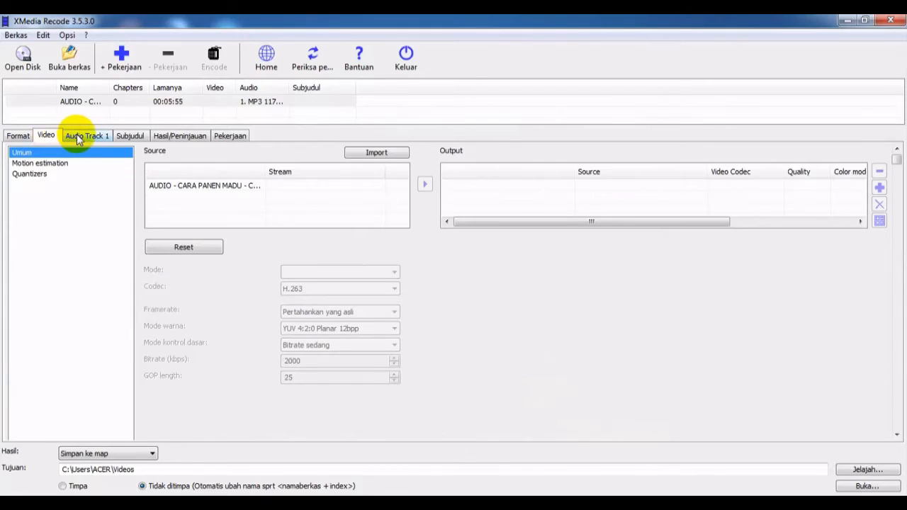
pyautogui.click(78, 138)
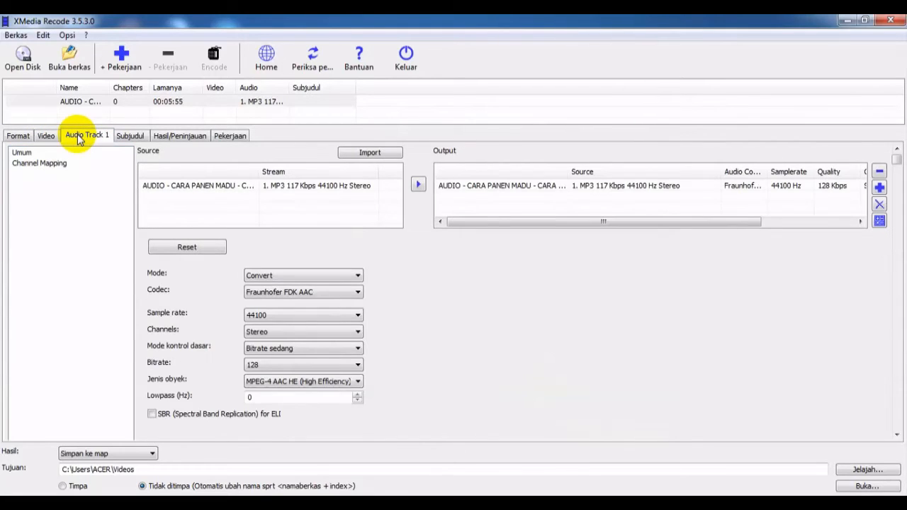
pyautogui.click(46, 135)
pyautogui.click(261, 204)
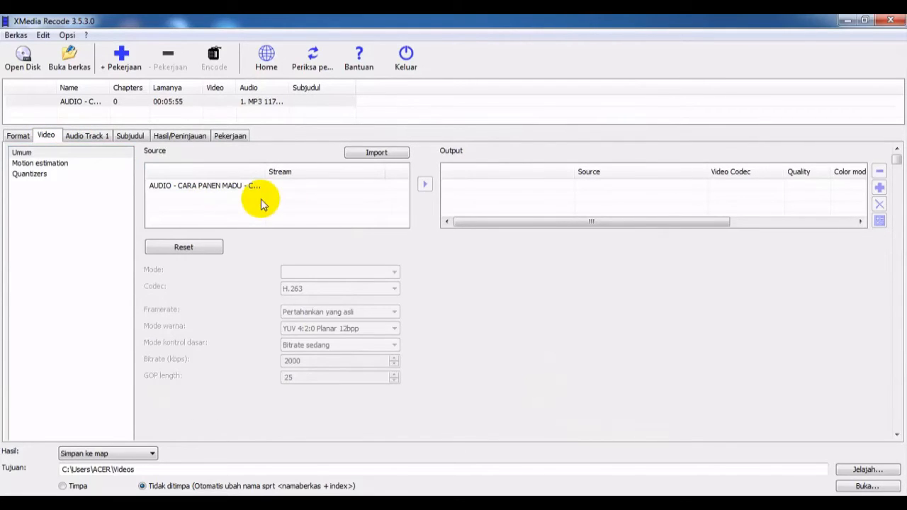
pyautogui.click(86, 136)
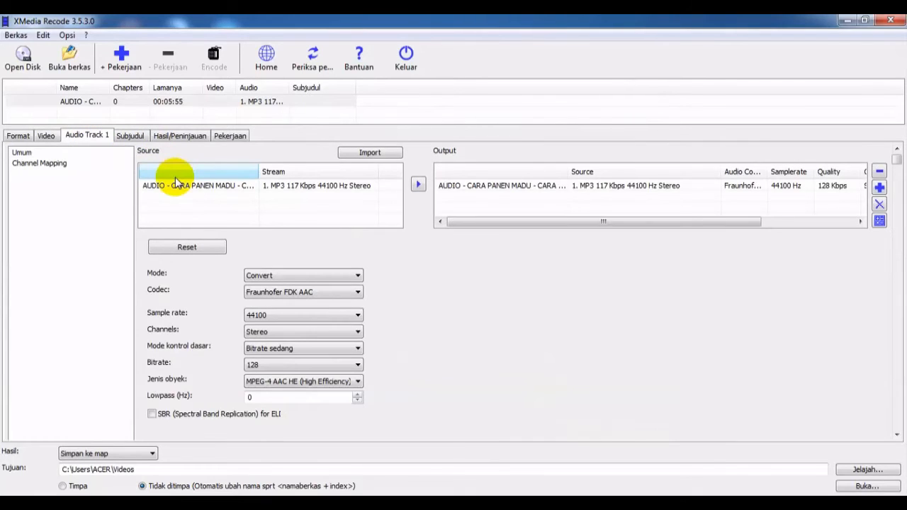
pyautogui.click(170, 201)
pyautogui.click(138, 134)
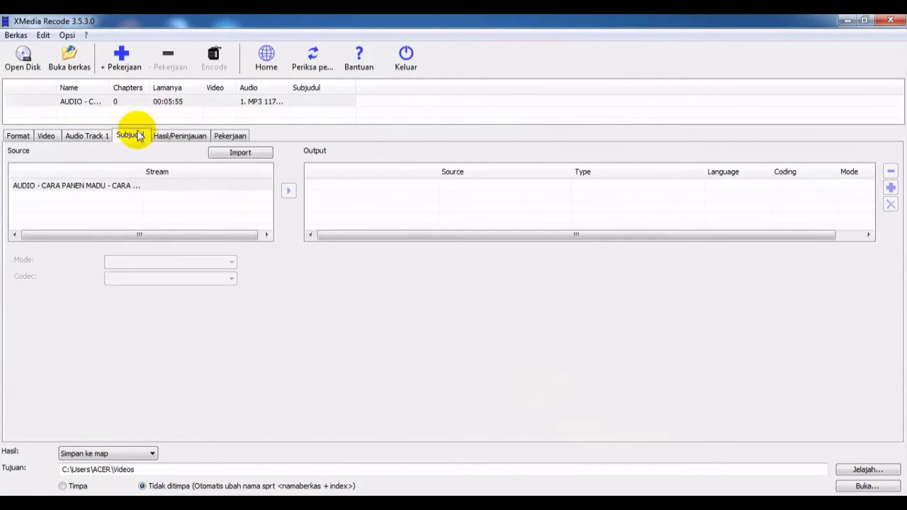
pyautogui.click(141, 191)
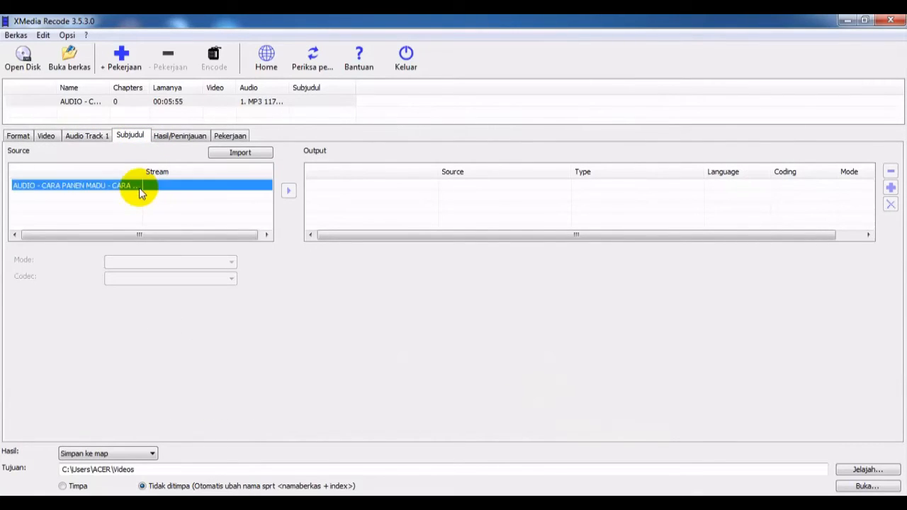
pyautogui.click(170, 136)
pyautogui.click(231, 138)
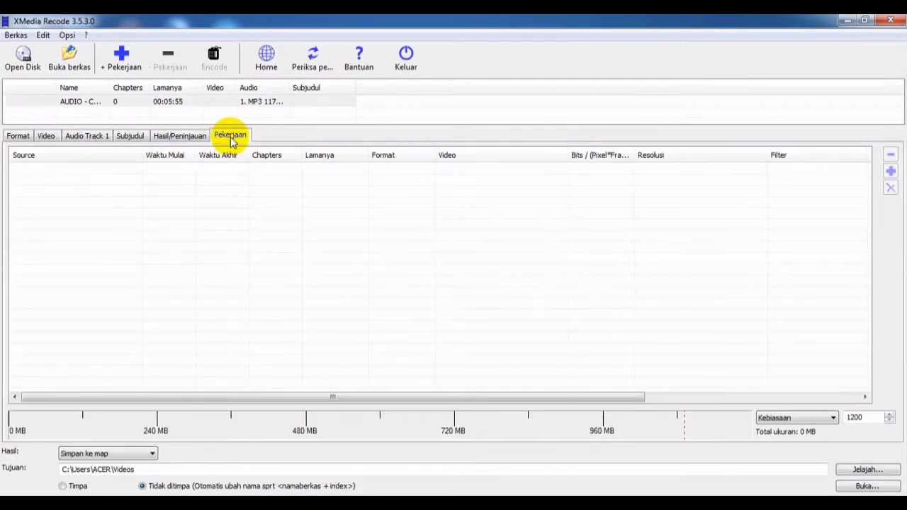
pyautogui.click(172, 136)
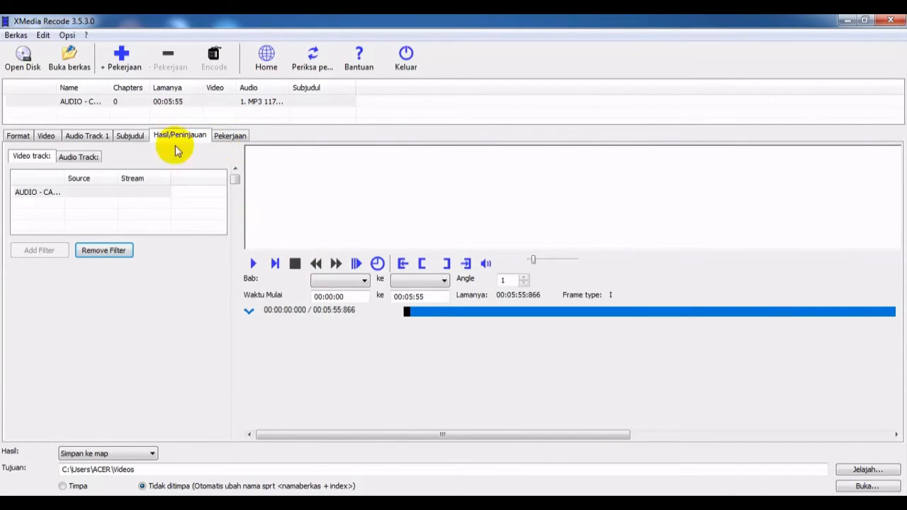
# Step: Inspect the subtitle import dialog and its supported file types in the BIKIN VIDEO folder, without importing any file
pyautogui.click(135, 134)
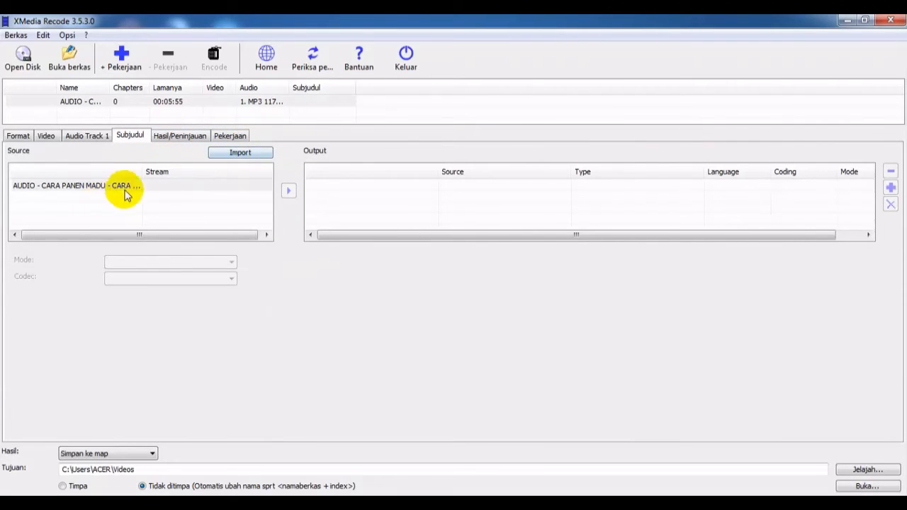
pyautogui.click(239, 154)
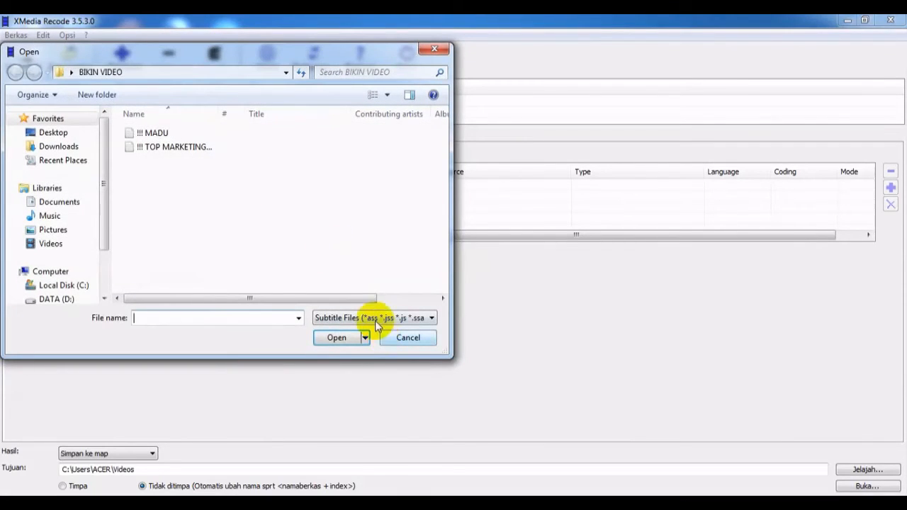
pyautogui.click(374, 319)
pyautogui.click(374, 326)
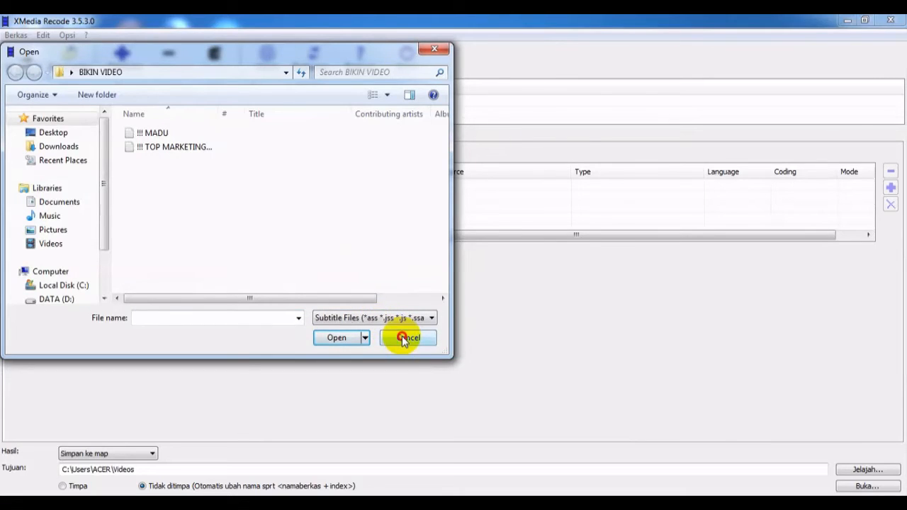
pyautogui.click(401, 339)
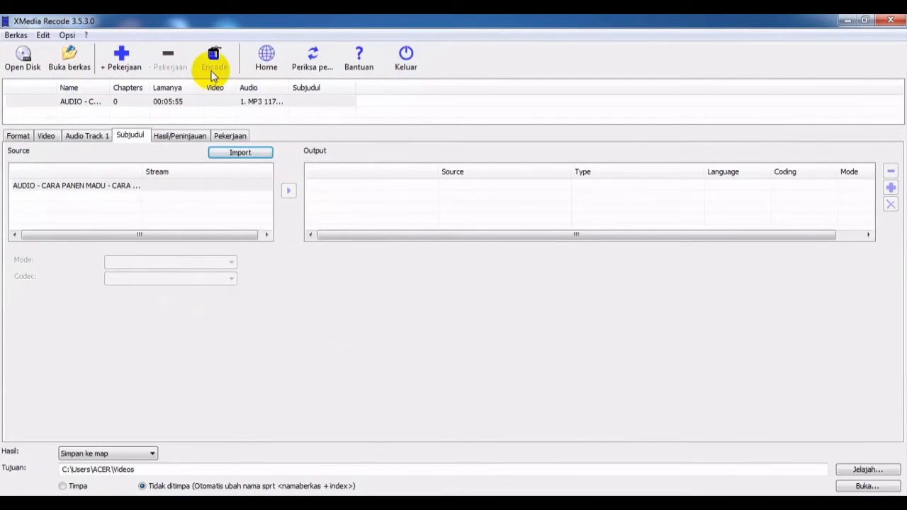
# Step: Bring up the program preferences and examine the general and decoder settings
pyautogui.click(360, 62)
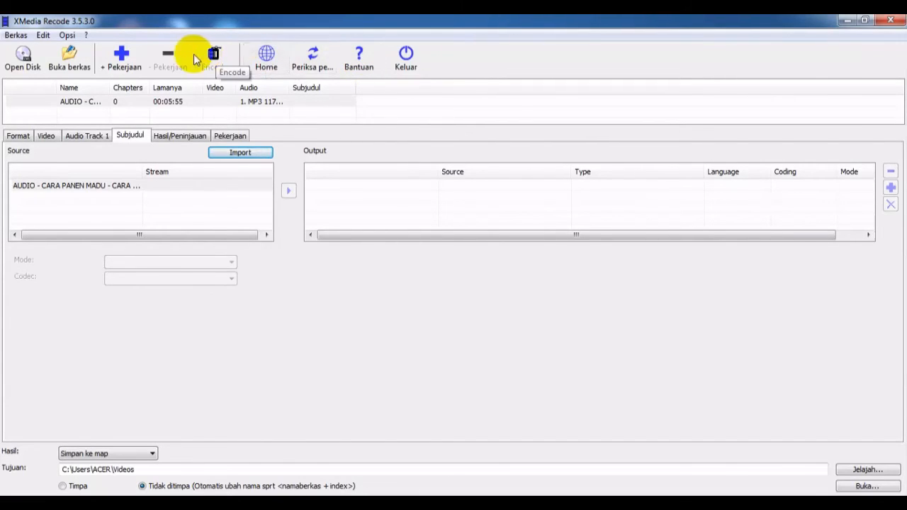
pyautogui.click(67, 35)
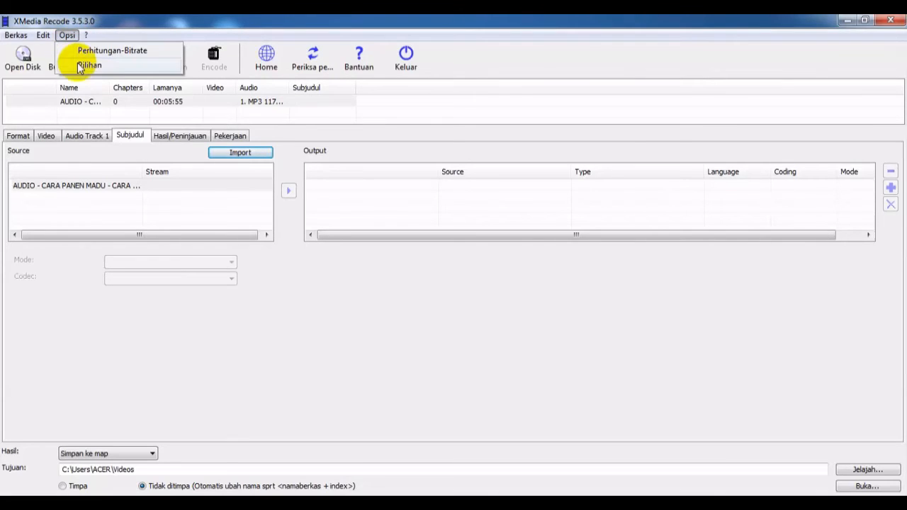
pyautogui.click(76, 64)
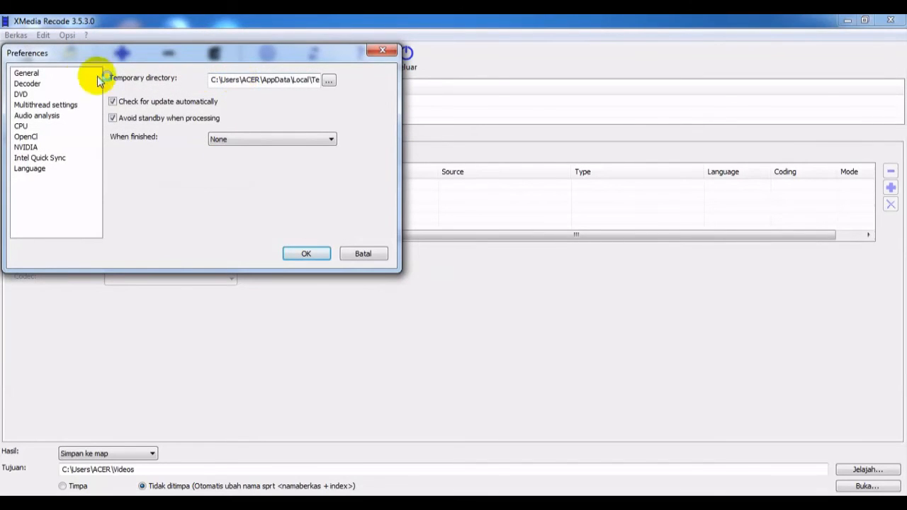
pyautogui.click(29, 74)
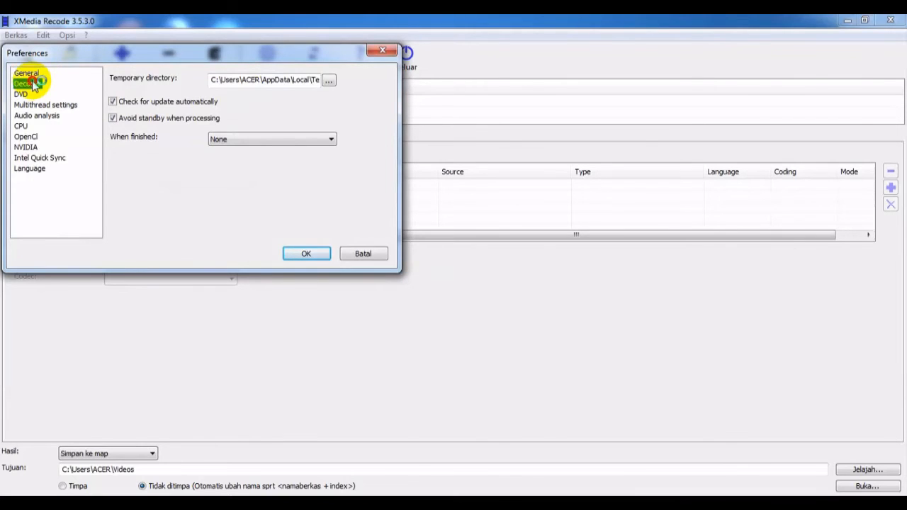
pyautogui.click(34, 85)
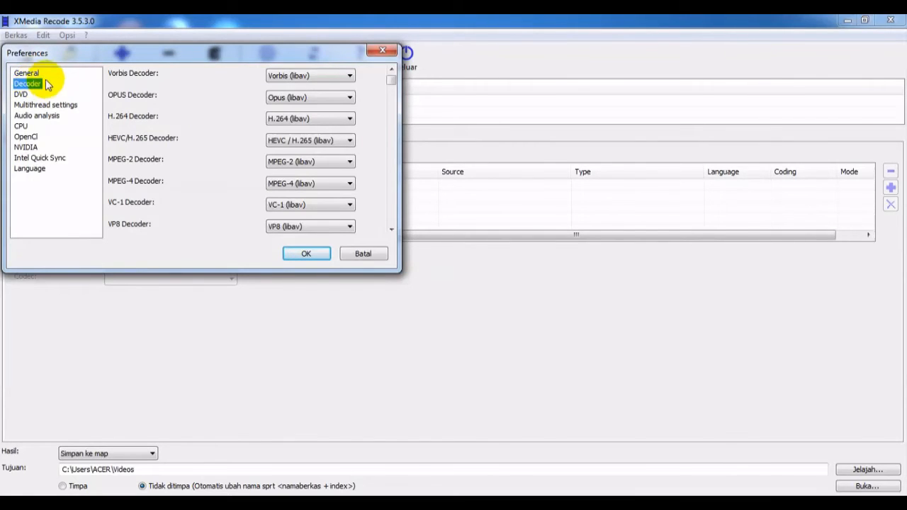
pyautogui.click(26, 73)
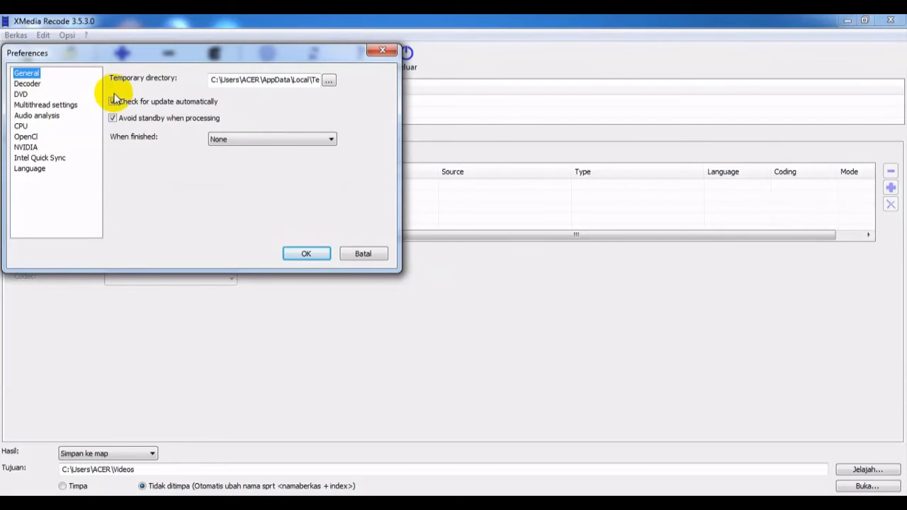
# Step: Try the automatic update check and standby avoidance options in the general preferences, and view the When finished choices, keeping None
pyautogui.click(113, 102)
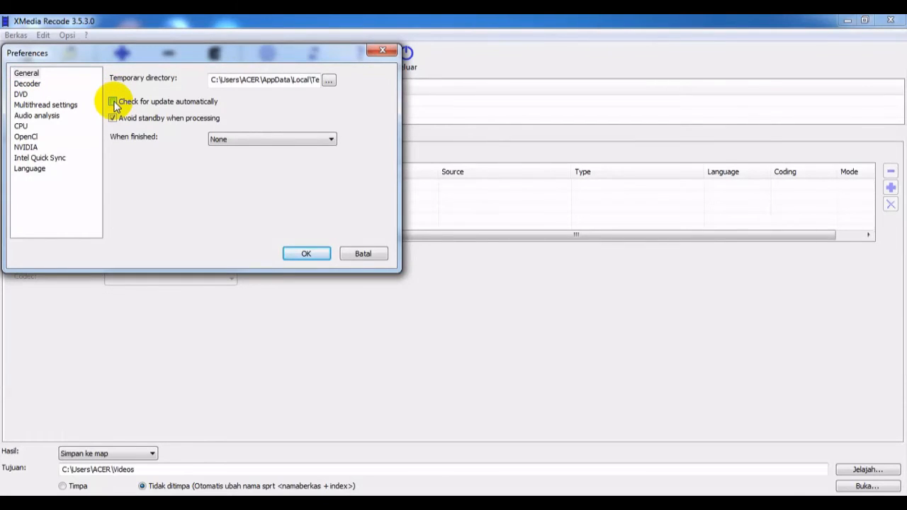
pyautogui.click(113, 102)
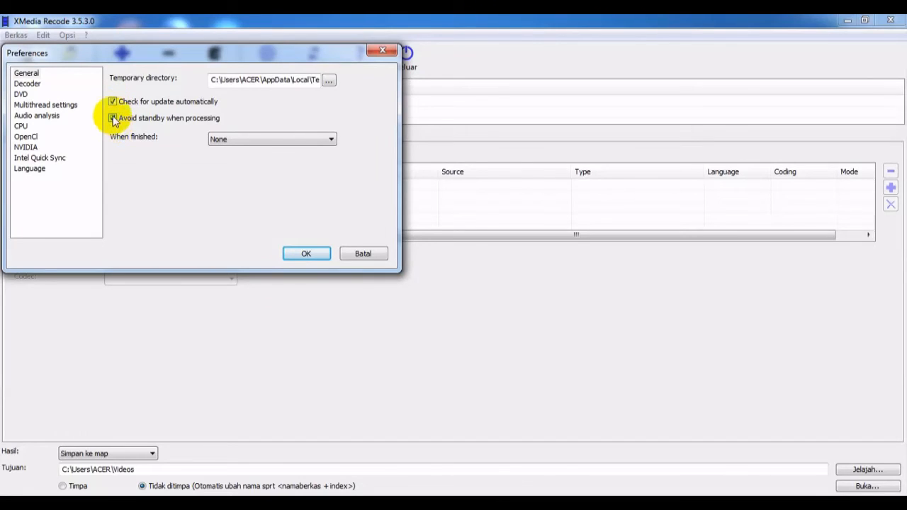
pyautogui.click(113, 118)
pyautogui.click(260, 138)
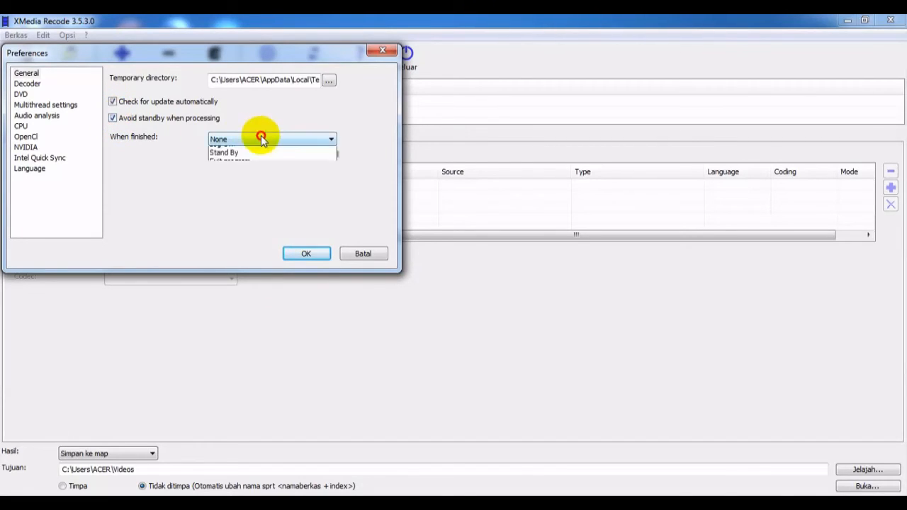
pyautogui.click(260, 139)
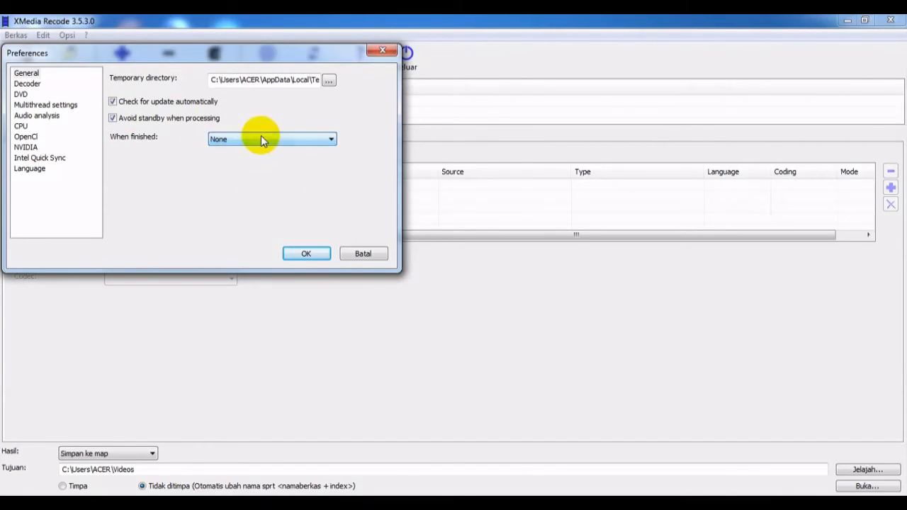
# Step: Examine the decoder preferences and the available DVD default audio languages, keeping both audio languages set to none
pyautogui.click(40, 84)
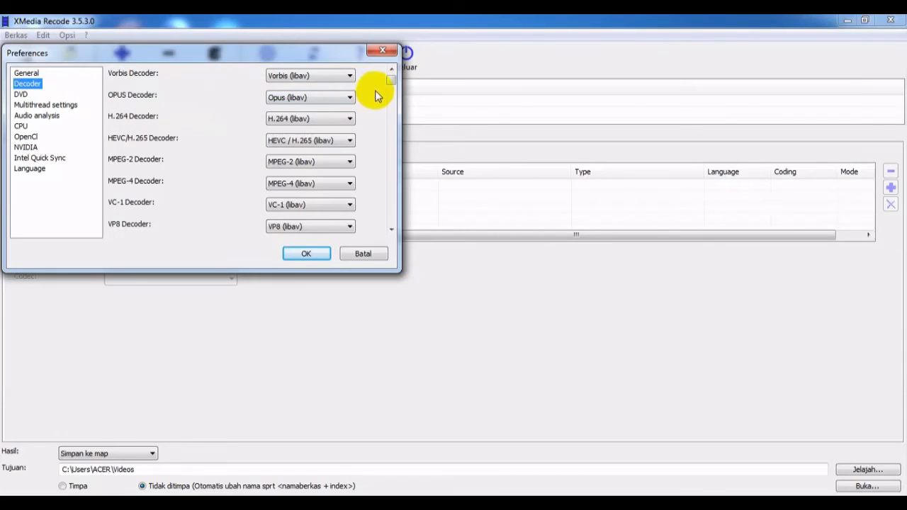
pyautogui.moveTo(391, 80); pyautogui.dragTo(394, 243)
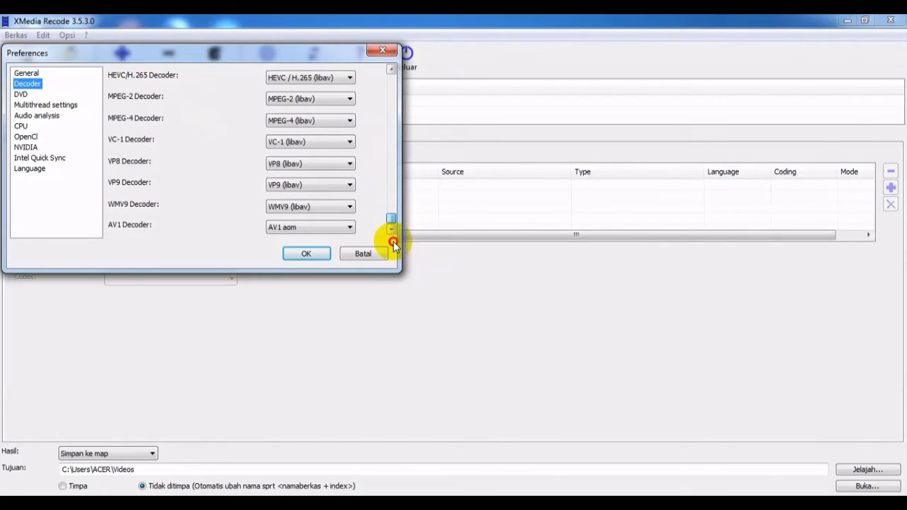
pyautogui.click(22, 94)
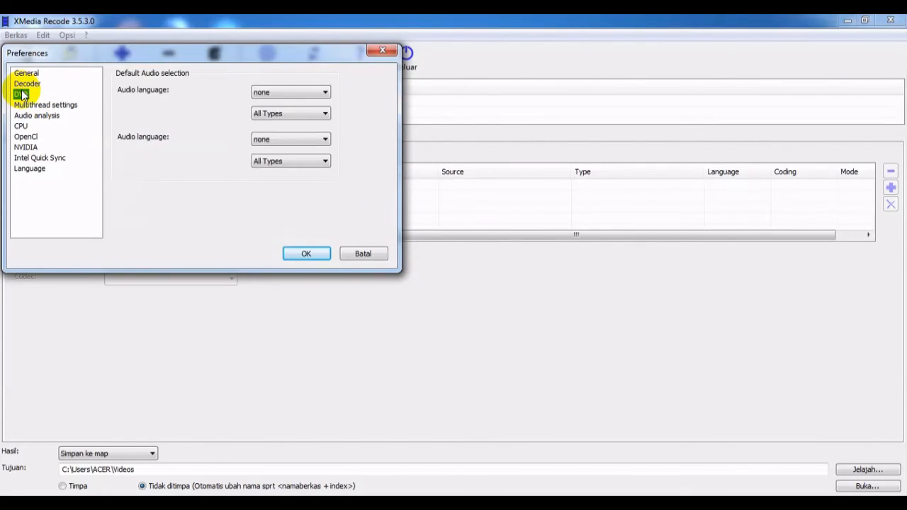
pyautogui.click(285, 93)
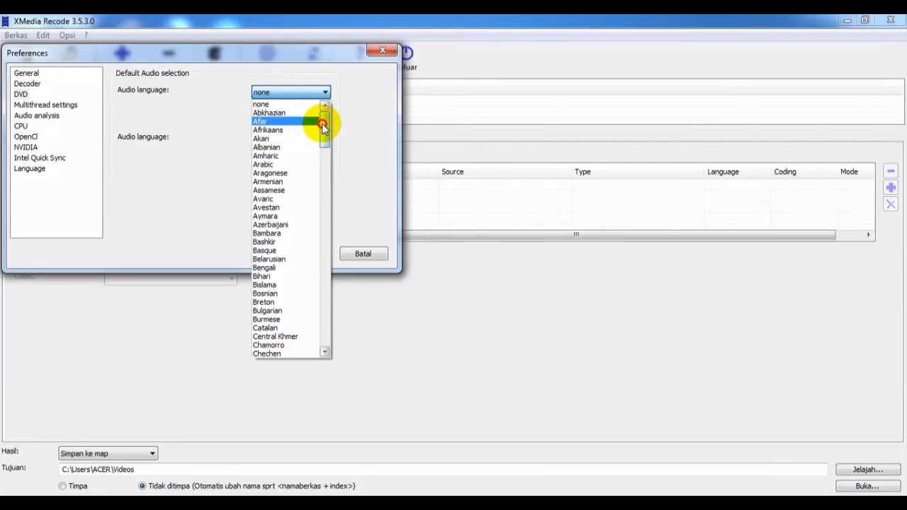
pyautogui.moveTo(323, 124); pyautogui.dragTo(326, 361)
pyautogui.click(179, 219)
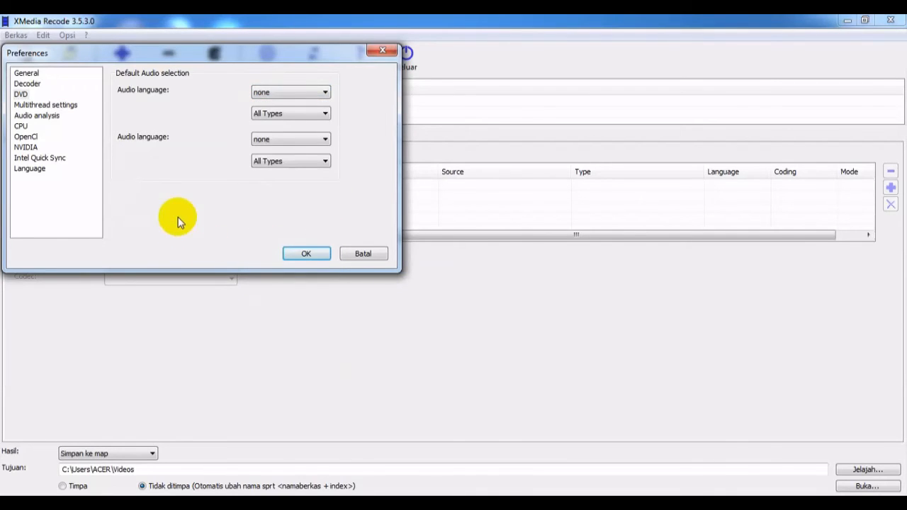
pyautogui.click(275, 140)
pyautogui.click(275, 140)
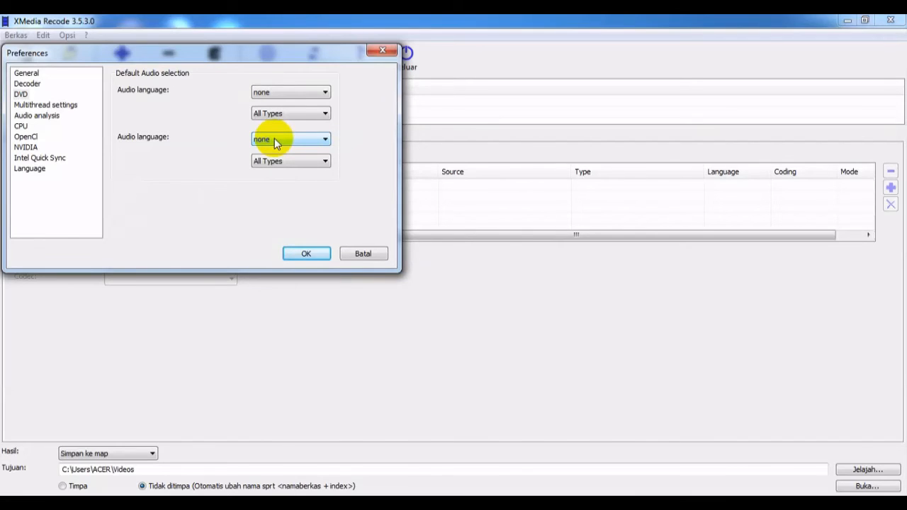
pyautogui.click(275, 140)
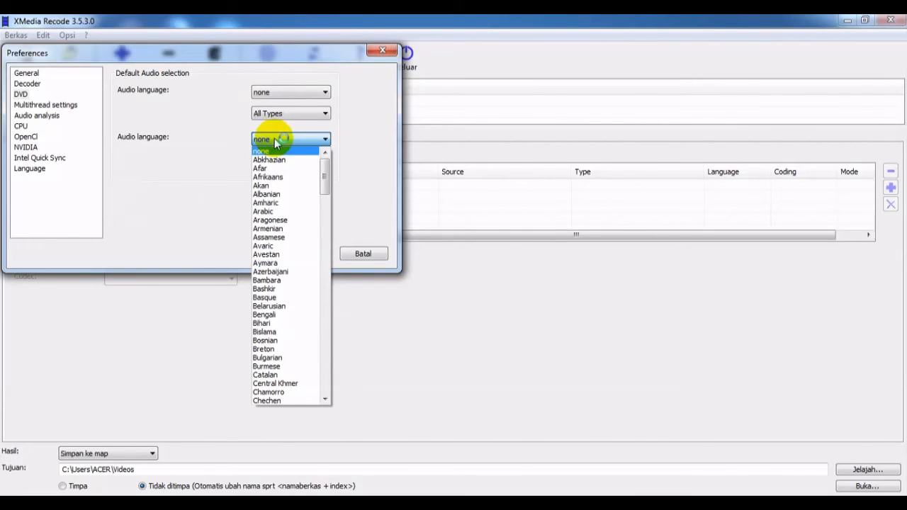
pyautogui.click(275, 140)
# Step: Review the decoding thread options for all codecs in the multithread preferences, without editing any value
pyautogui.click(51, 105)
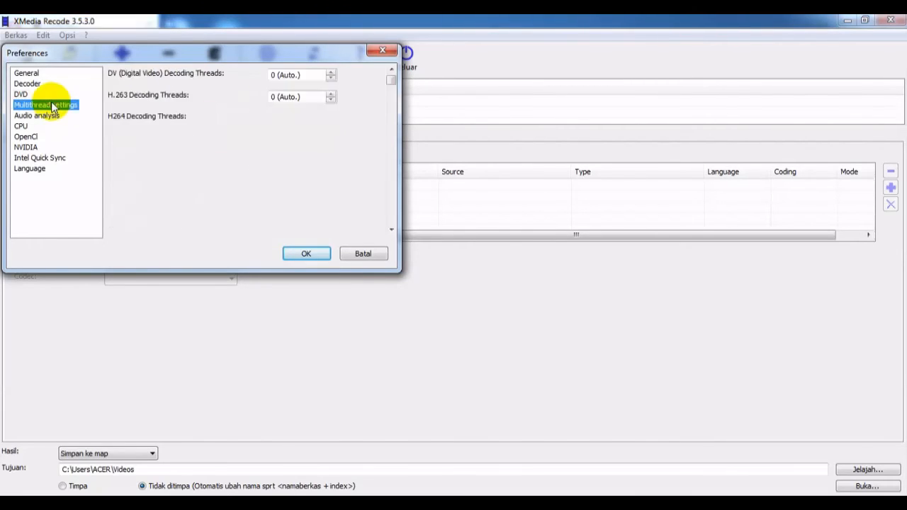
pyautogui.click(322, 73)
pyautogui.moveTo(323, 75); pyautogui.dragTo(262, 86)
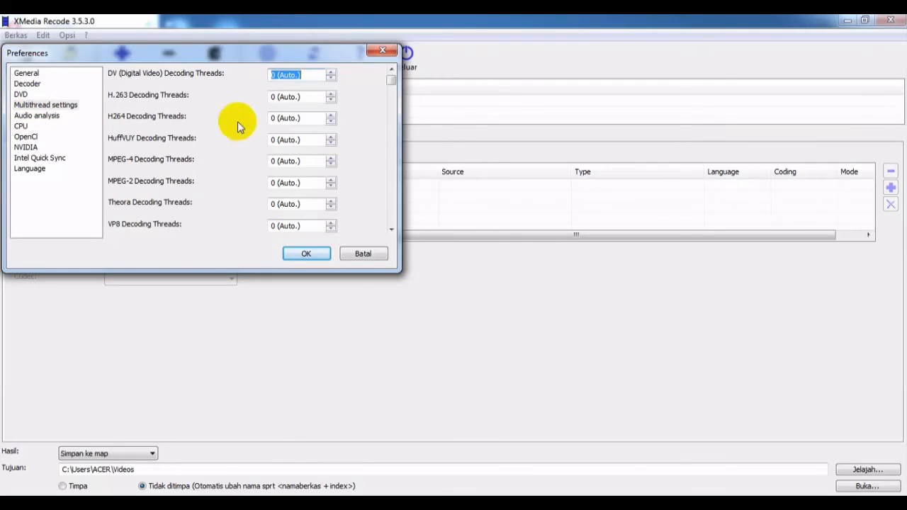
pyautogui.scroll(-2, 392, 191)
pyautogui.scroll(2, 393, 190)
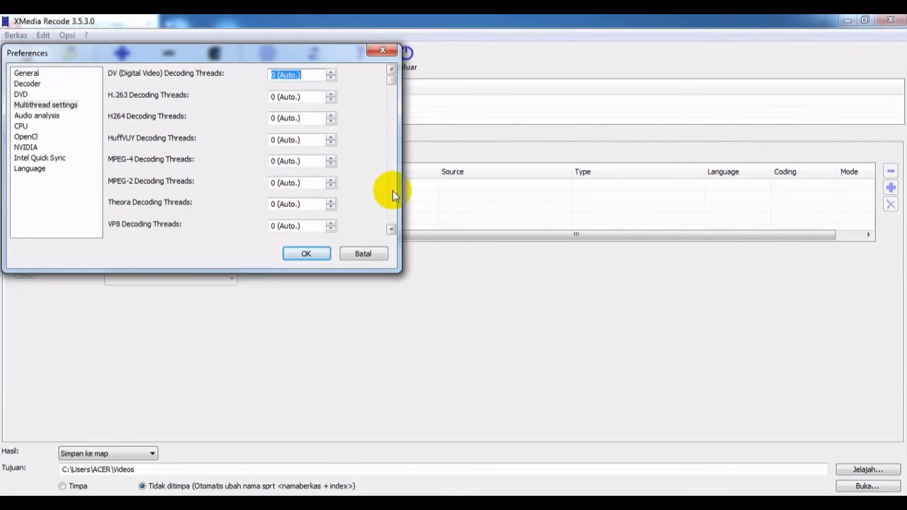
pyautogui.scroll(-2, 392, 191)
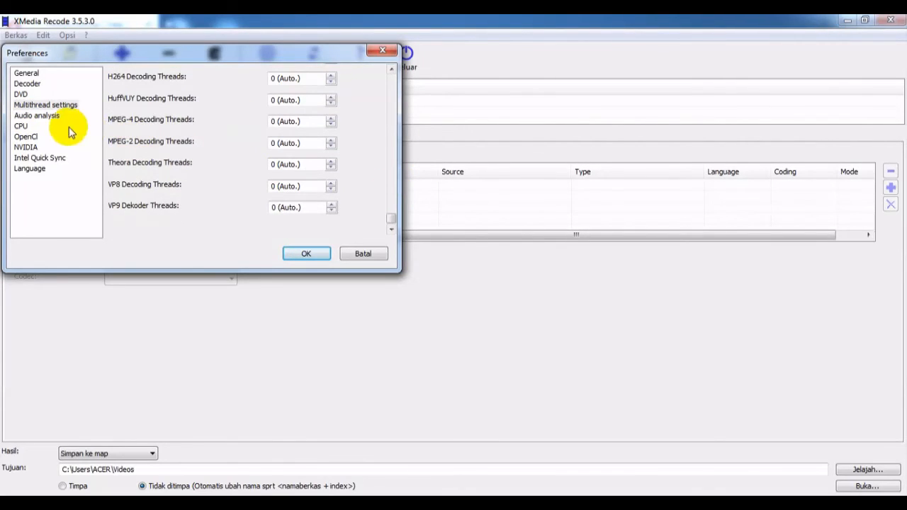
# Step: Try the option to use multithread for audio analysis, then switch it back off
pyautogui.click(48, 116)
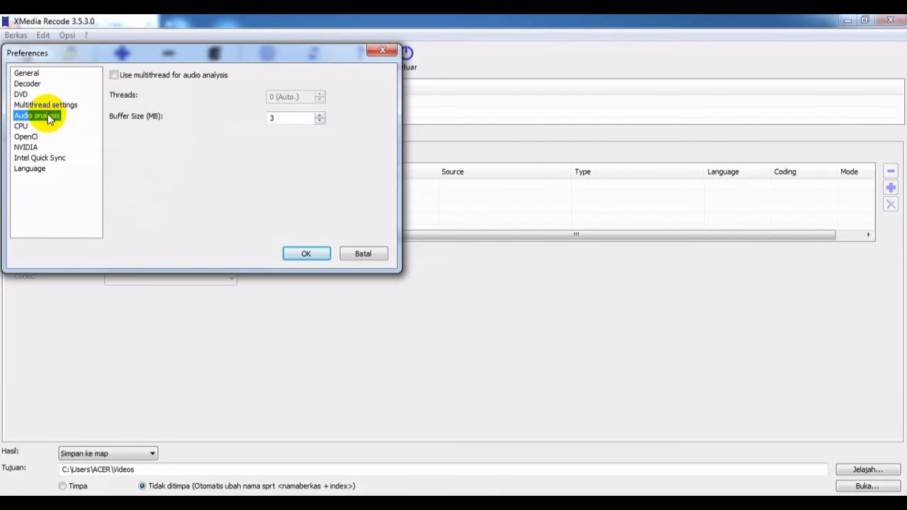
pyautogui.click(139, 78)
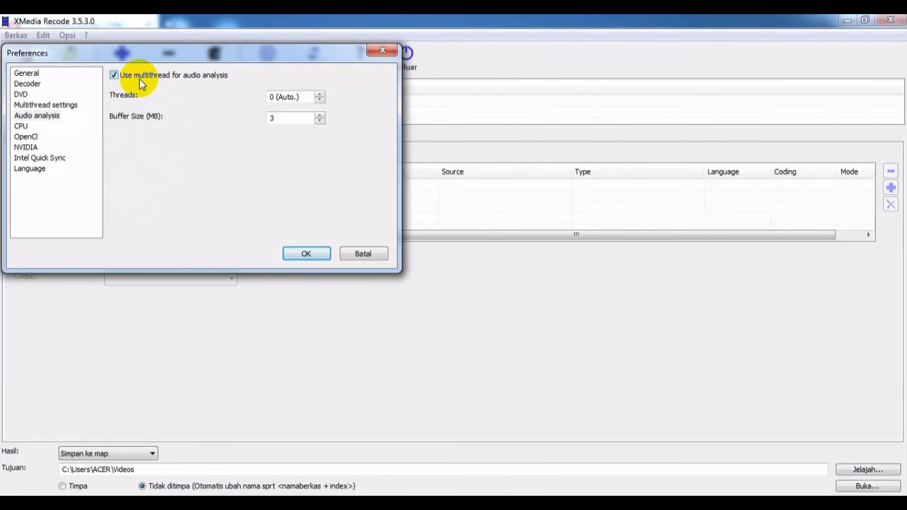
pyautogui.click(139, 78)
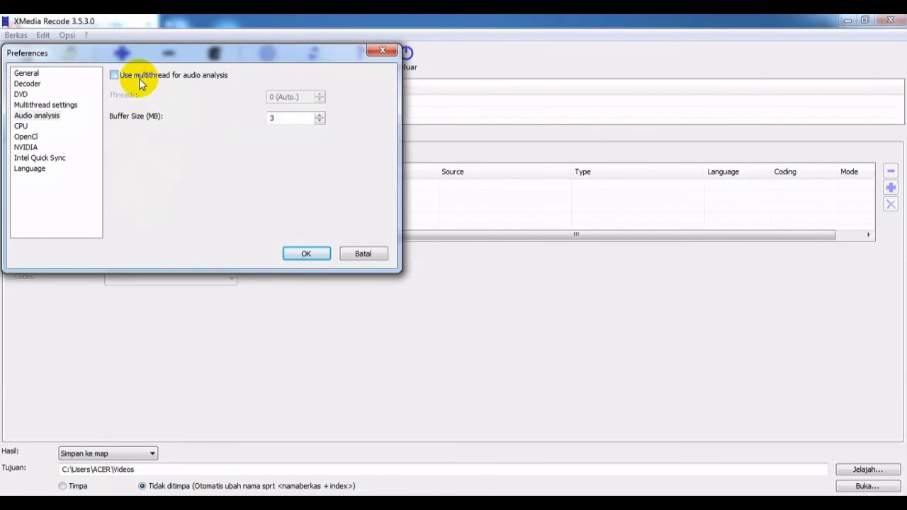
# Step: Inspect the CPU, OpenCL, NVIDIA and Intel Quick Sync preferences, including the video encode and decoder entries under the Quick Sync API version
pyautogui.click(21, 127)
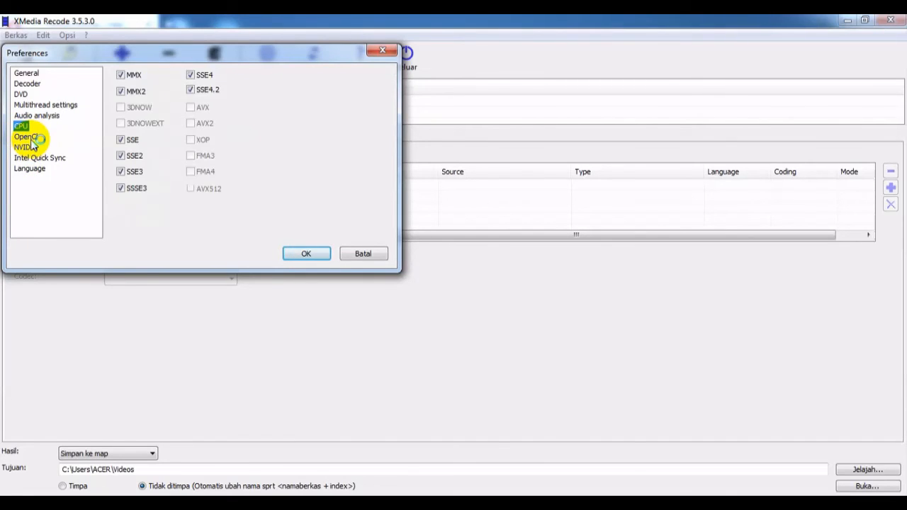
pyautogui.click(26, 138)
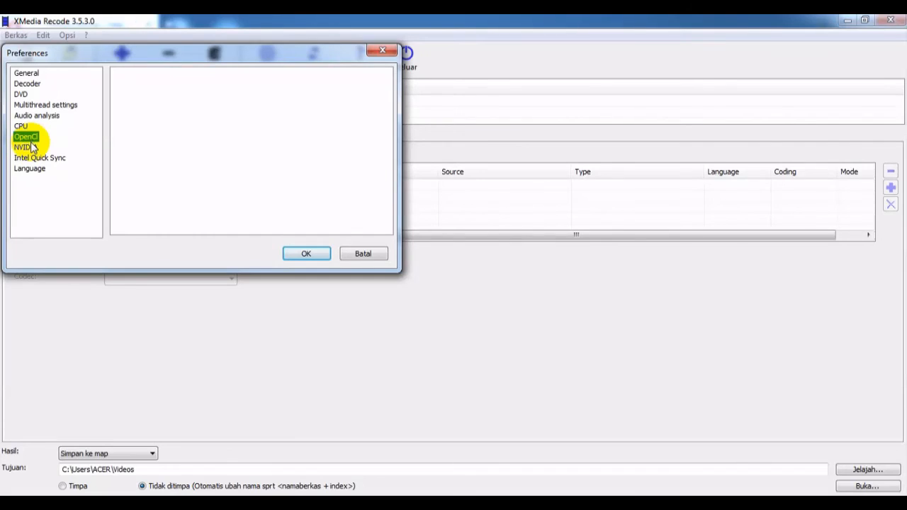
pyautogui.click(32, 147)
pyautogui.click(31, 158)
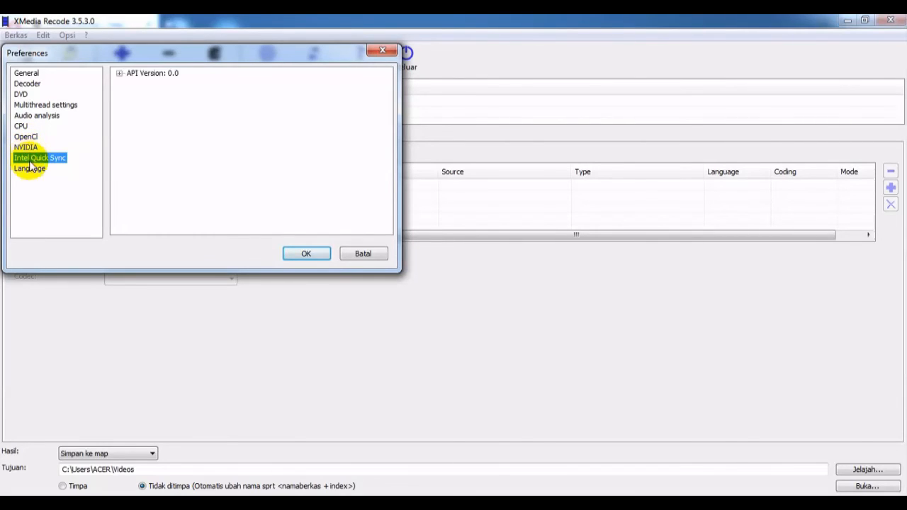
pyautogui.click(118, 79)
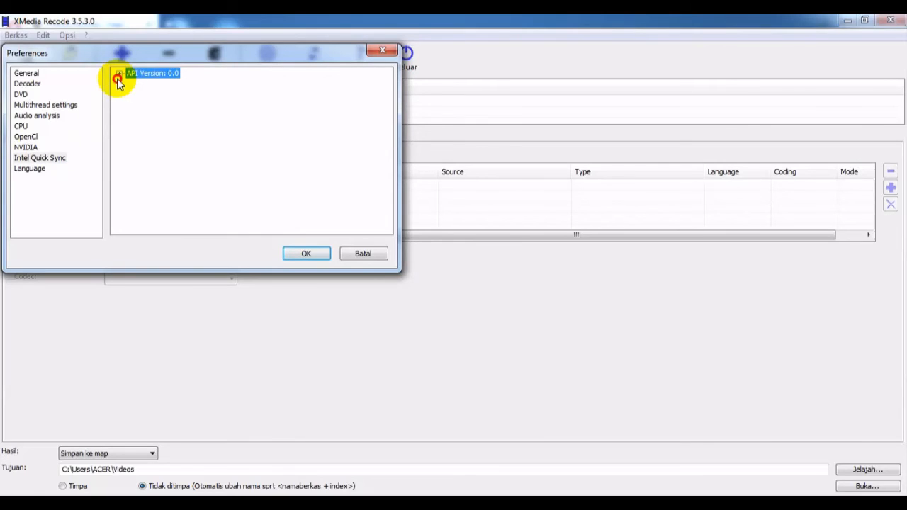
pyautogui.click(119, 74)
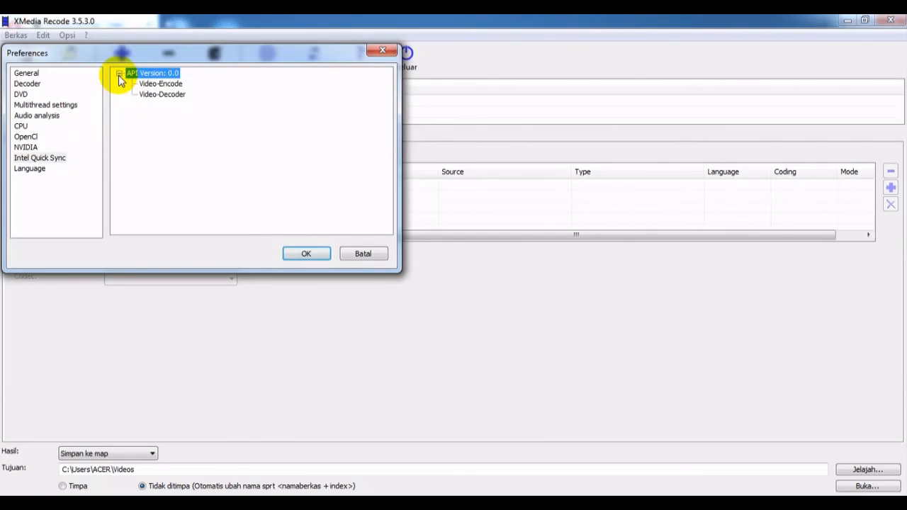
pyautogui.click(162, 95)
# Step: Set the interface language to Arabic in the preferences and apply the change
pyautogui.click(32, 169)
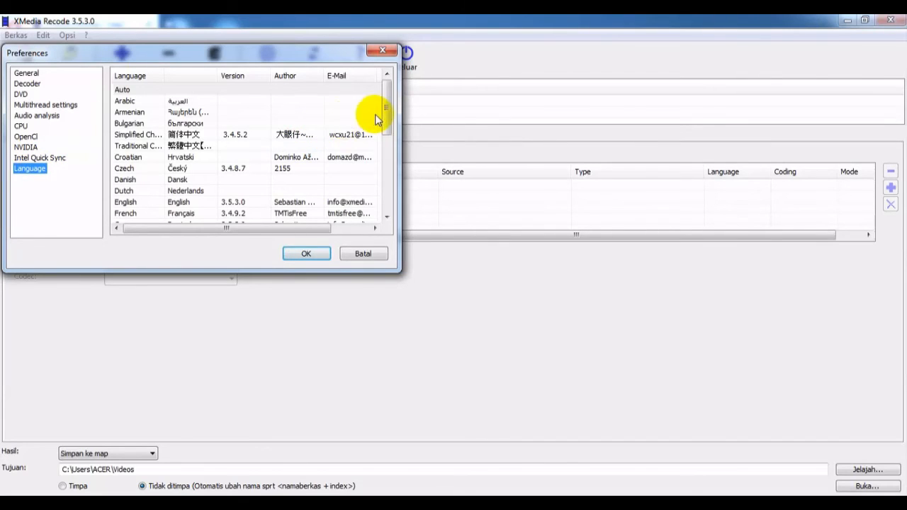
pyautogui.click(381, 101)
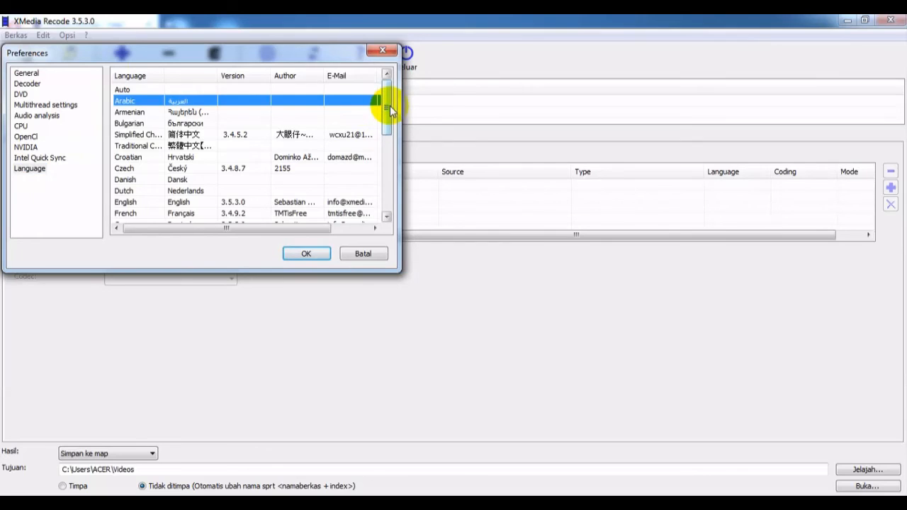
pyautogui.moveTo(390, 105); pyautogui.dragTo(382, 210)
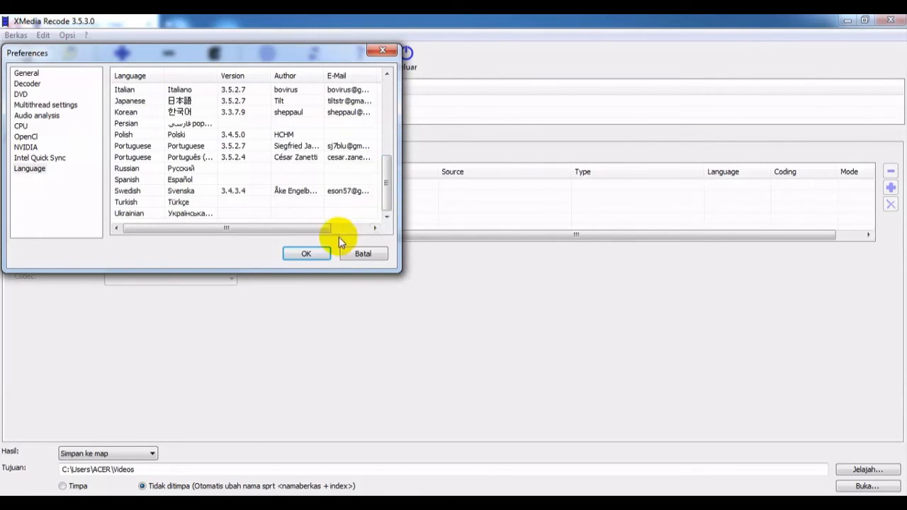
pyautogui.click(320, 252)
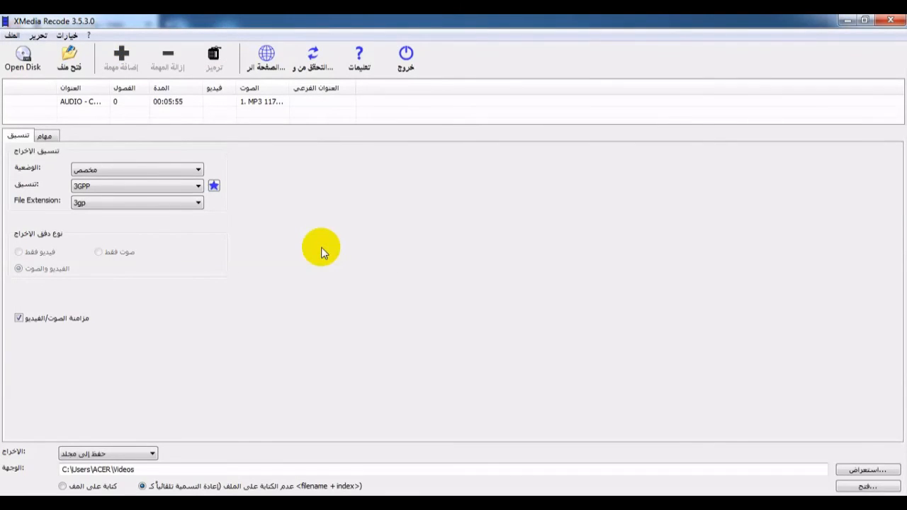
# Step: Examine the output format settings, job list and file commands in the Arabic interface
pyautogui.click(42, 135)
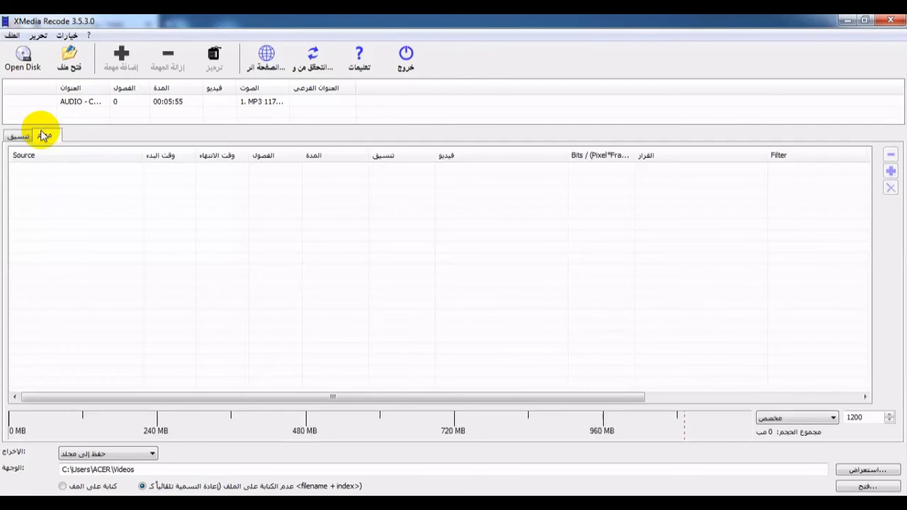
pyautogui.click(21, 135)
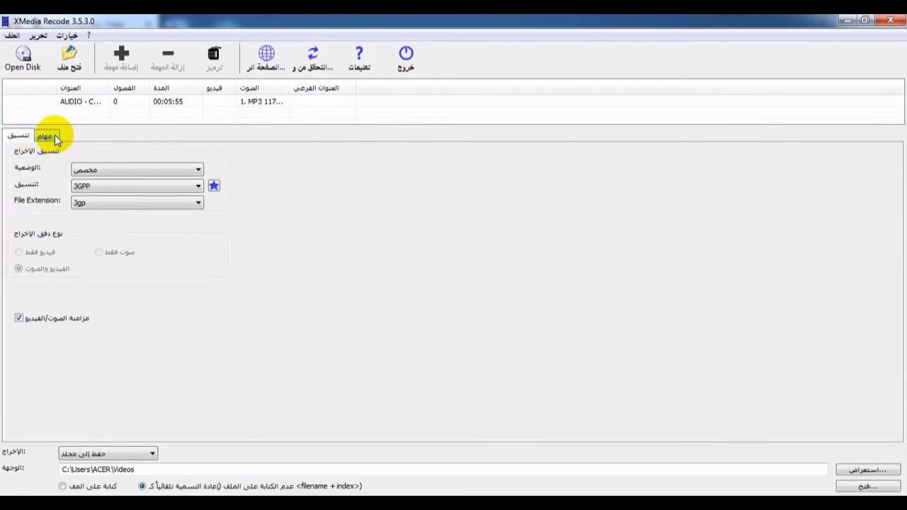
pyautogui.click(50, 136)
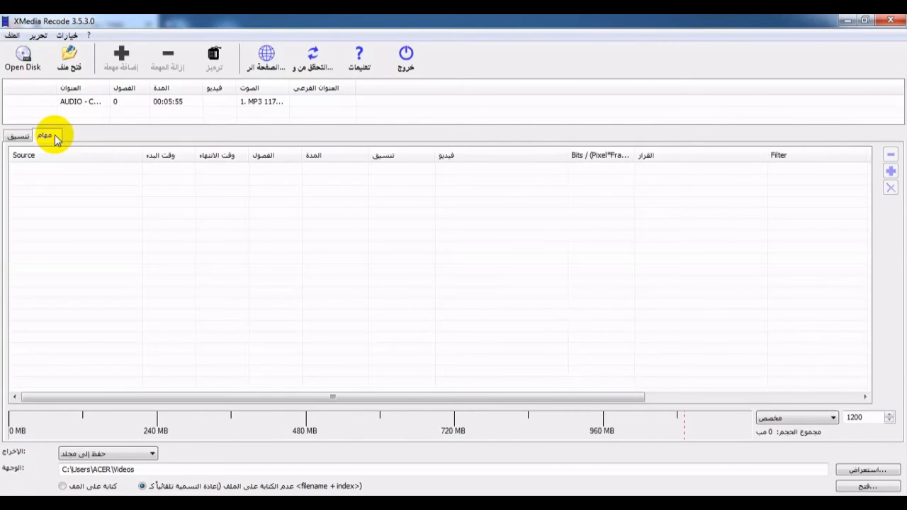
pyautogui.click(11, 37)
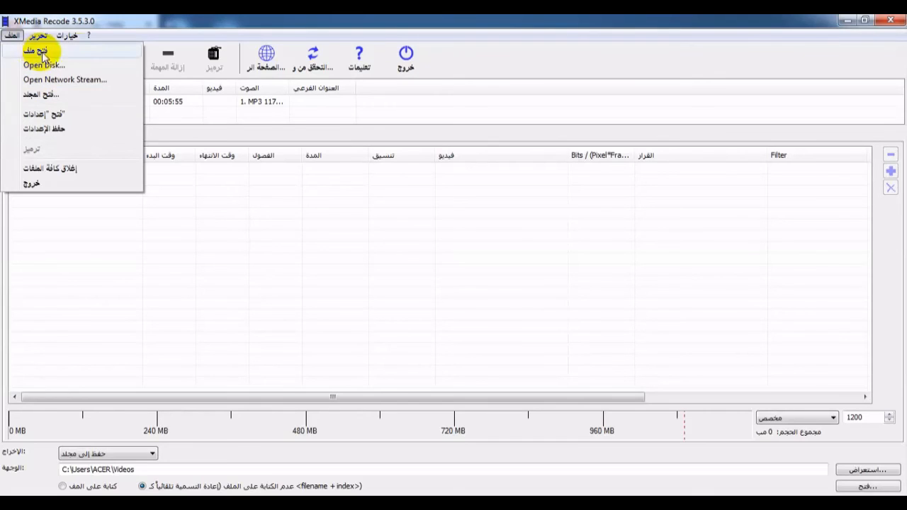
pyautogui.click(239, 24)
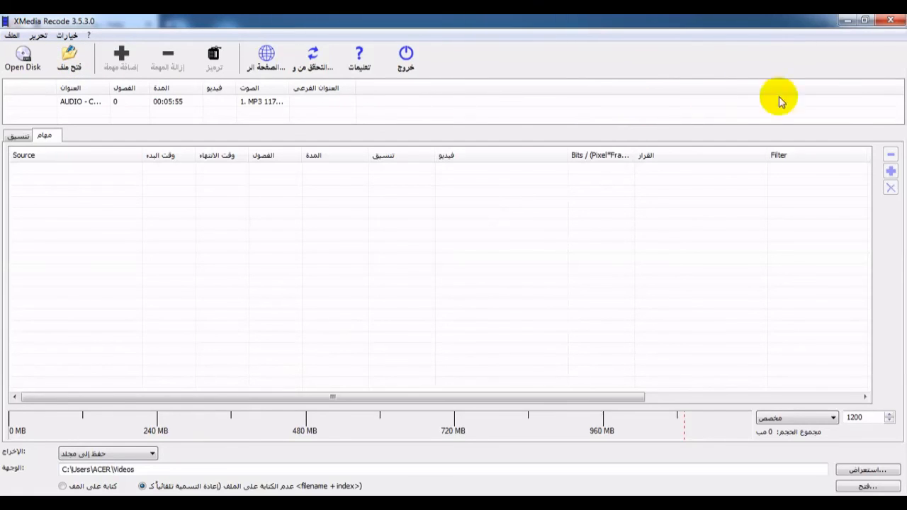
# Step: Close XMedia Recode, its help page in the browser, and the Downloads and YouTube Movie Maker folder windows to return to the desktop
pyautogui.click(891, 20)
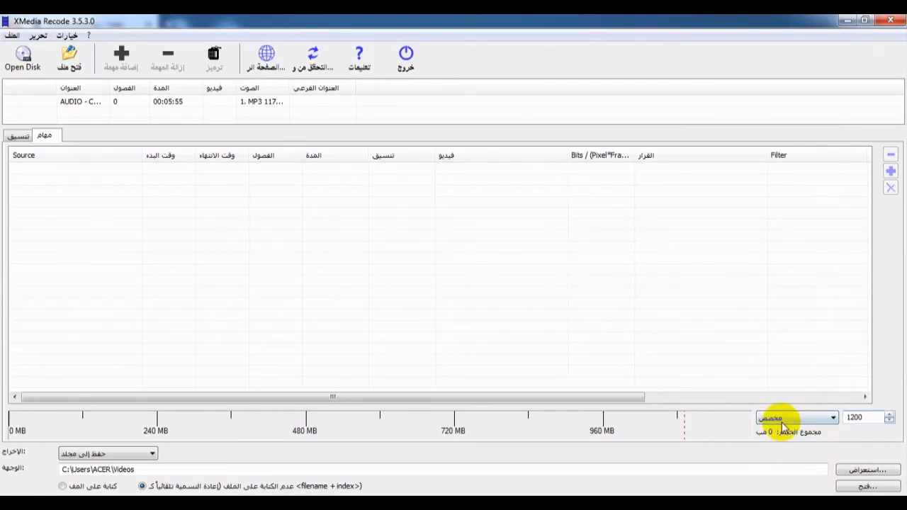
pyautogui.click(897, 20)
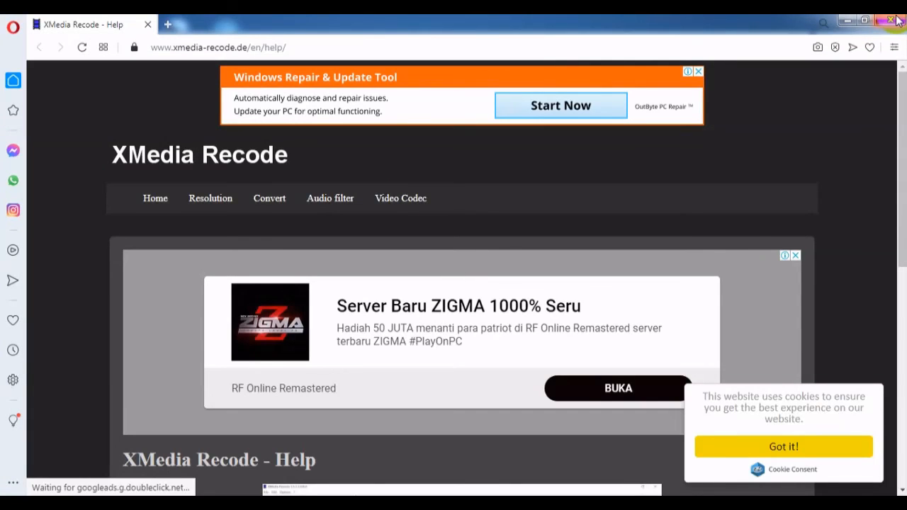
pyautogui.click(897, 20)
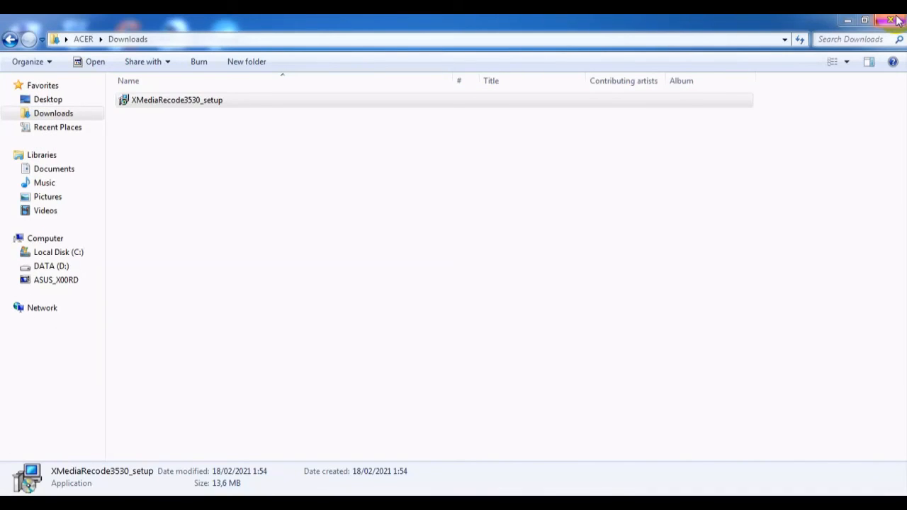
pyautogui.click(159, 103)
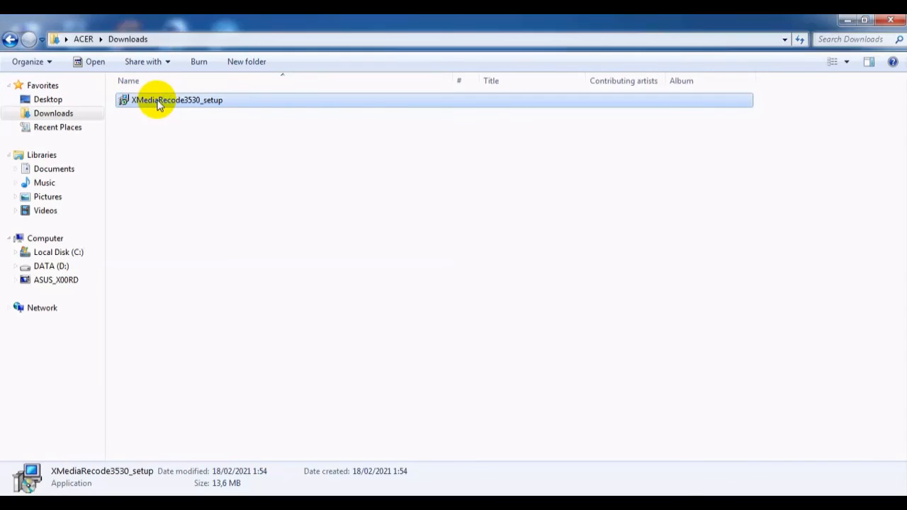
pyautogui.click(263, 170)
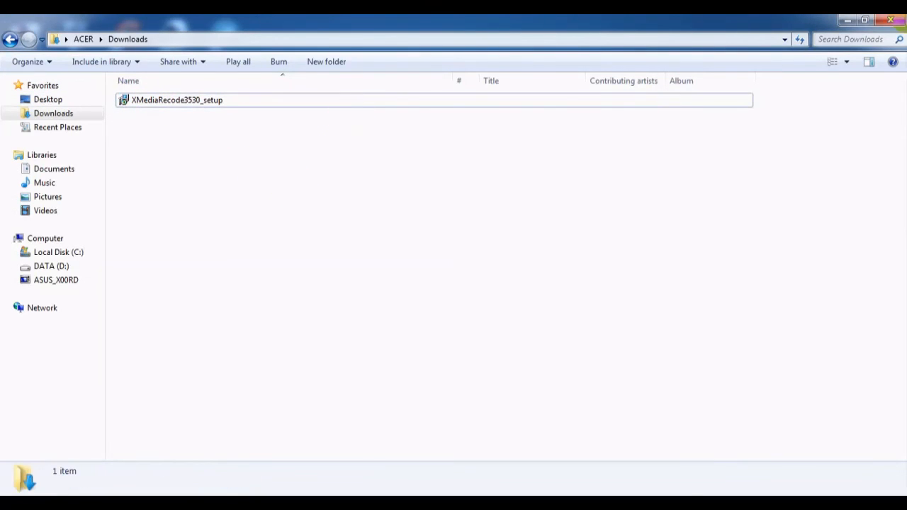
pyautogui.click(896, 20)
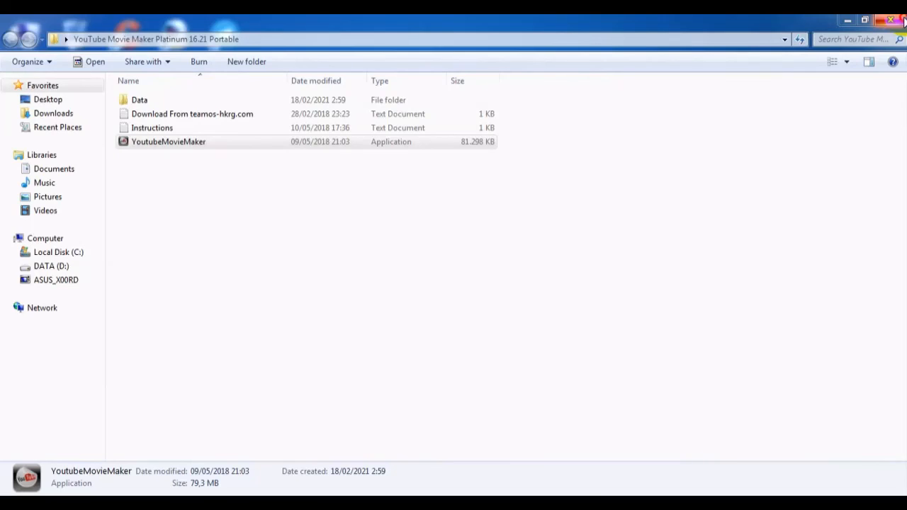
pyautogui.click(903, 21)
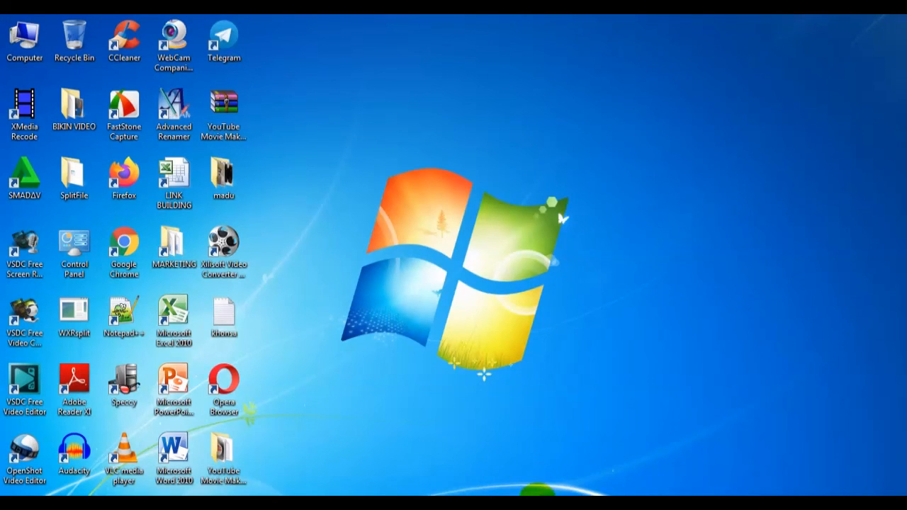